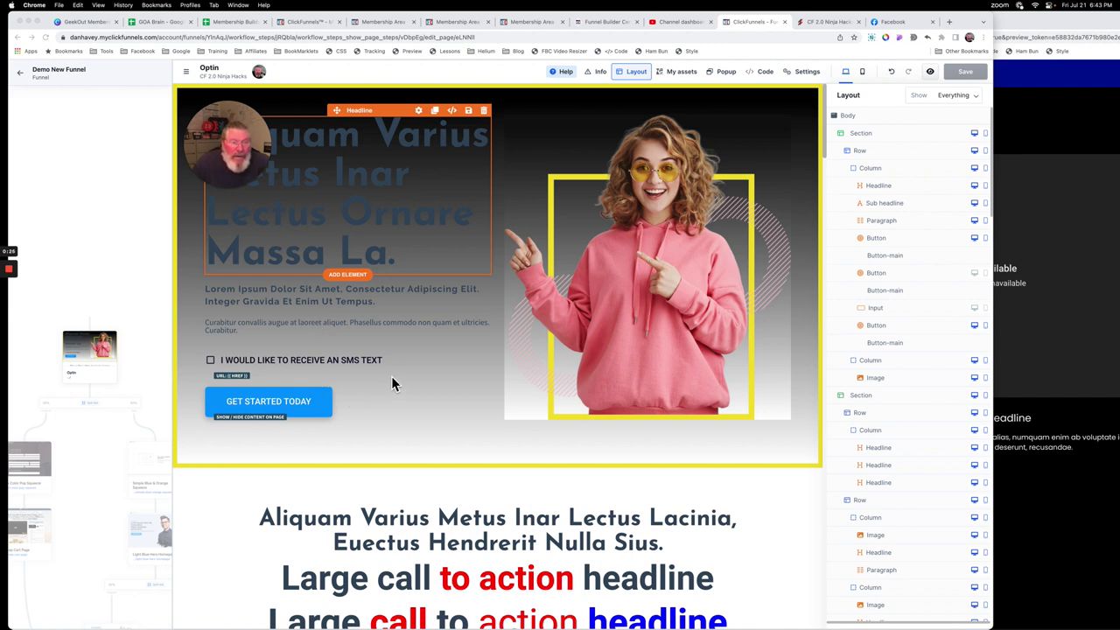
# In the DevTools preview, tick the SMS checkbox three times to confirm the phone field appears.
pyautogui.click(819, 24)
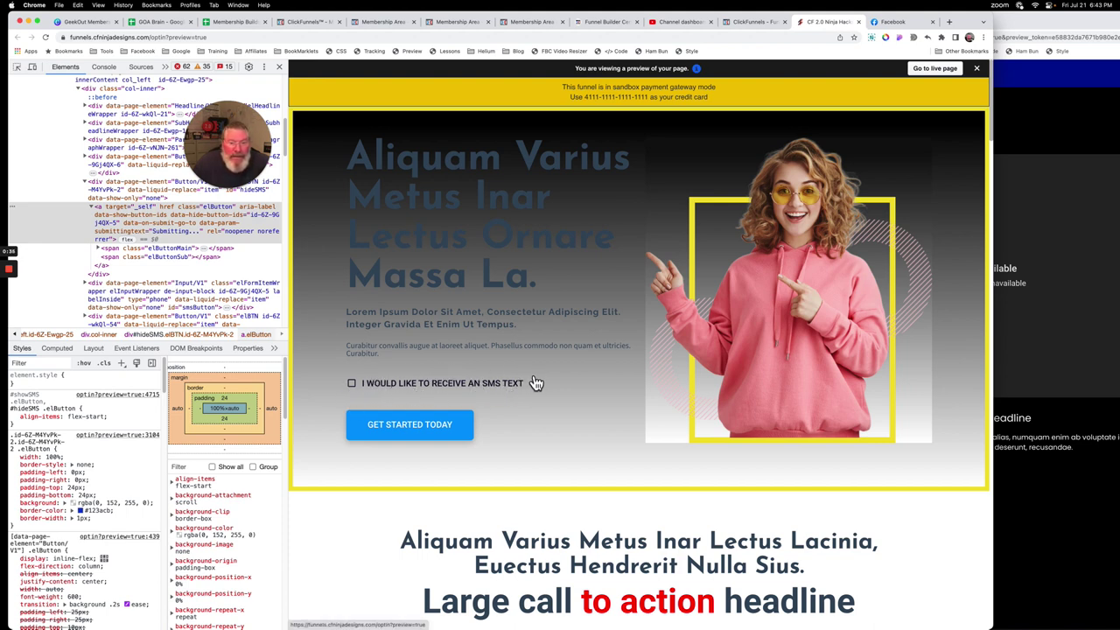
pyautogui.click(470, 391)
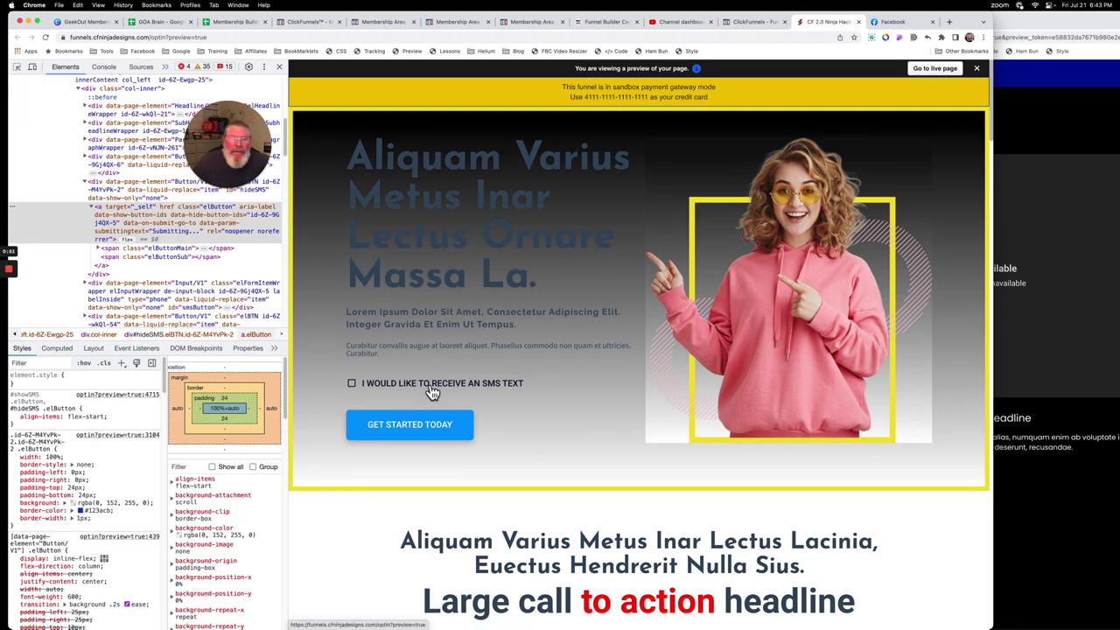
pyautogui.click(429, 386)
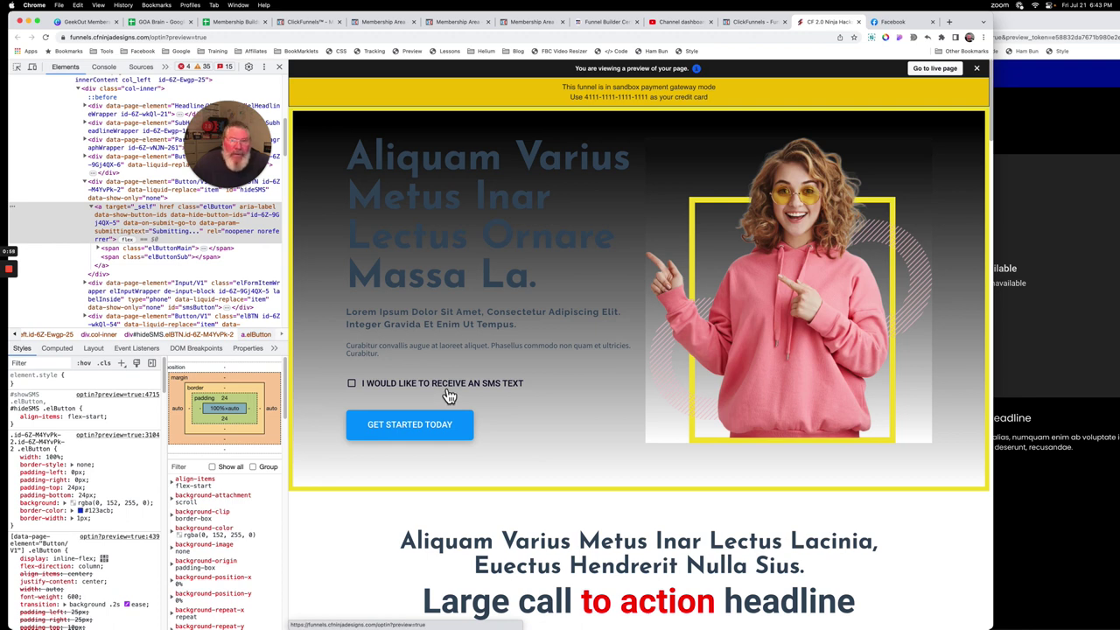
pyautogui.click(448, 393)
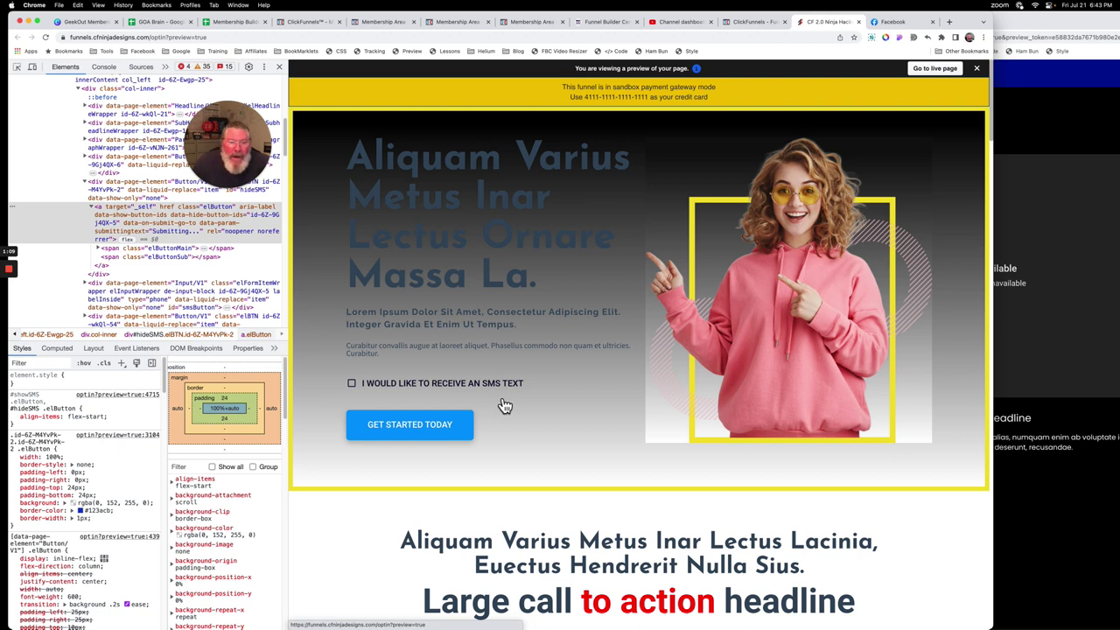
# Unhide the phone Input and checked SMS Button on desktop, then check the Input's Phone Number settings.
pyautogui.click(761, 30)
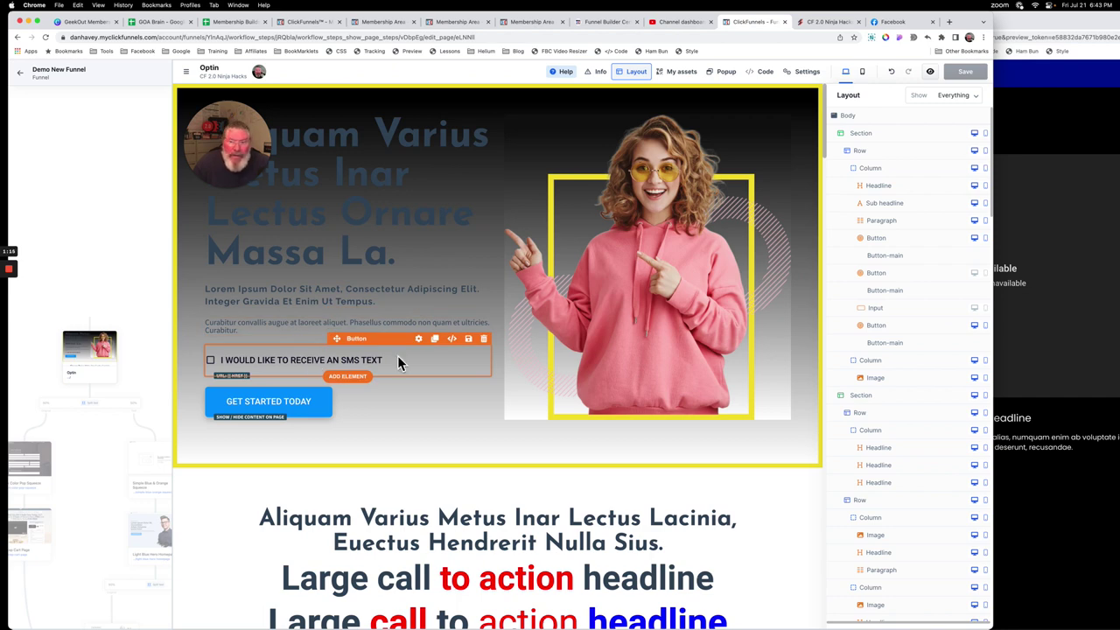
pyautogui.click(975, 308)
pyautogui.click(976, 273)
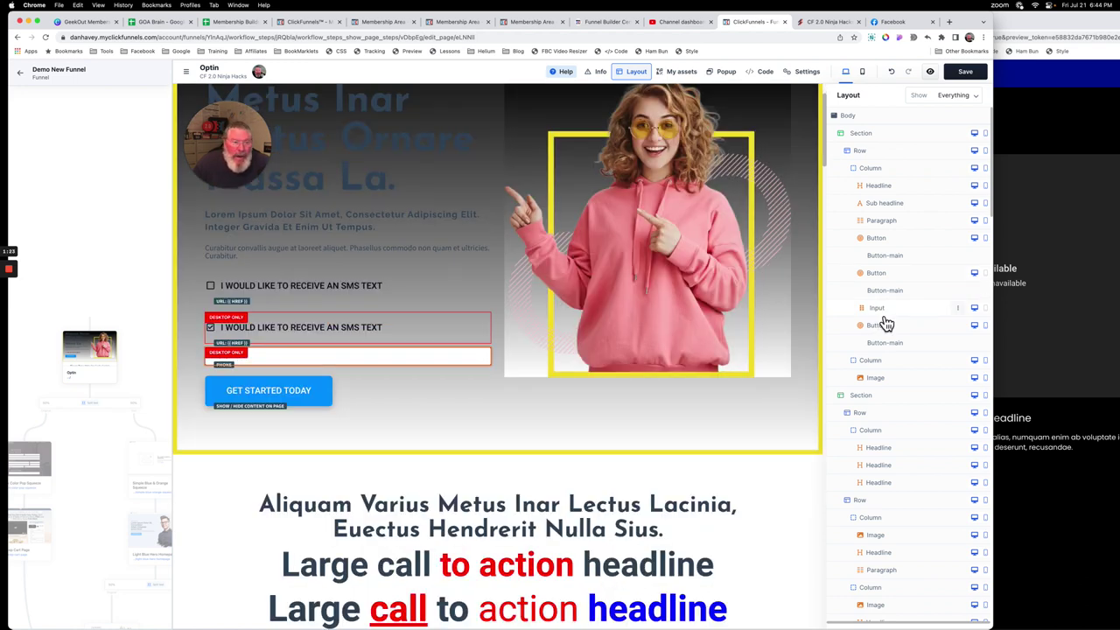
pyautogui.click(442, 369)
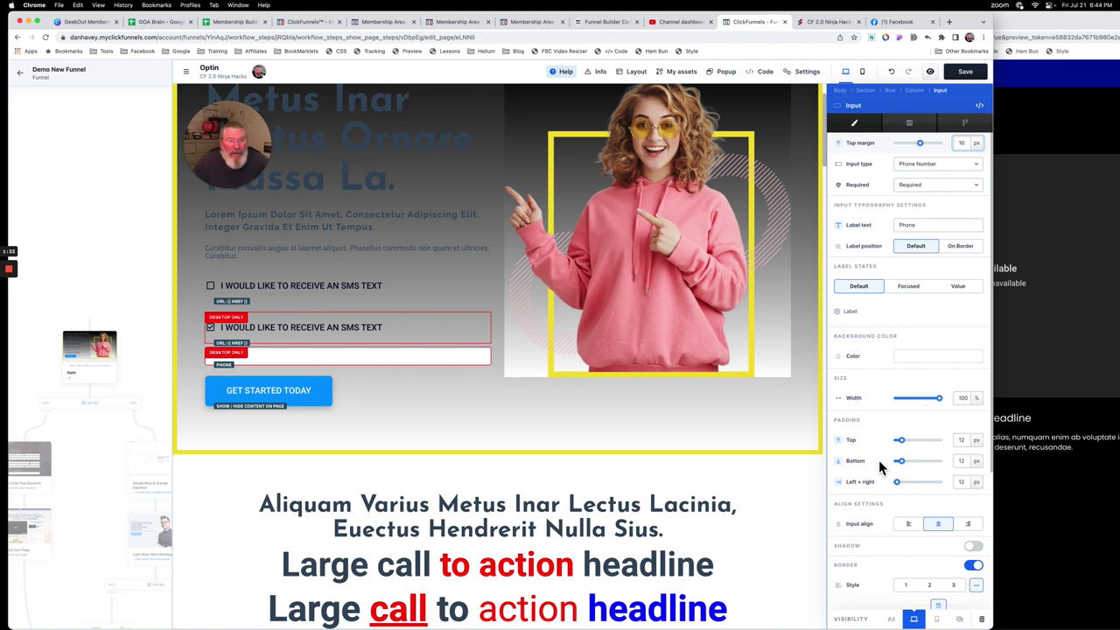
pyautogui.press('Escape')
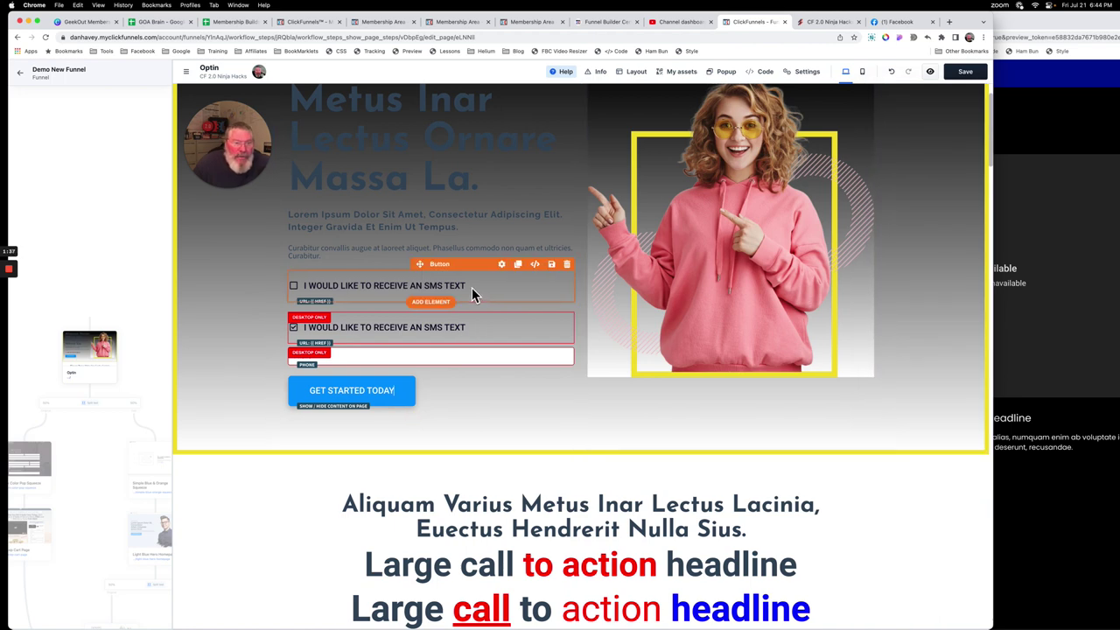
pyautogui.click(472, 287)
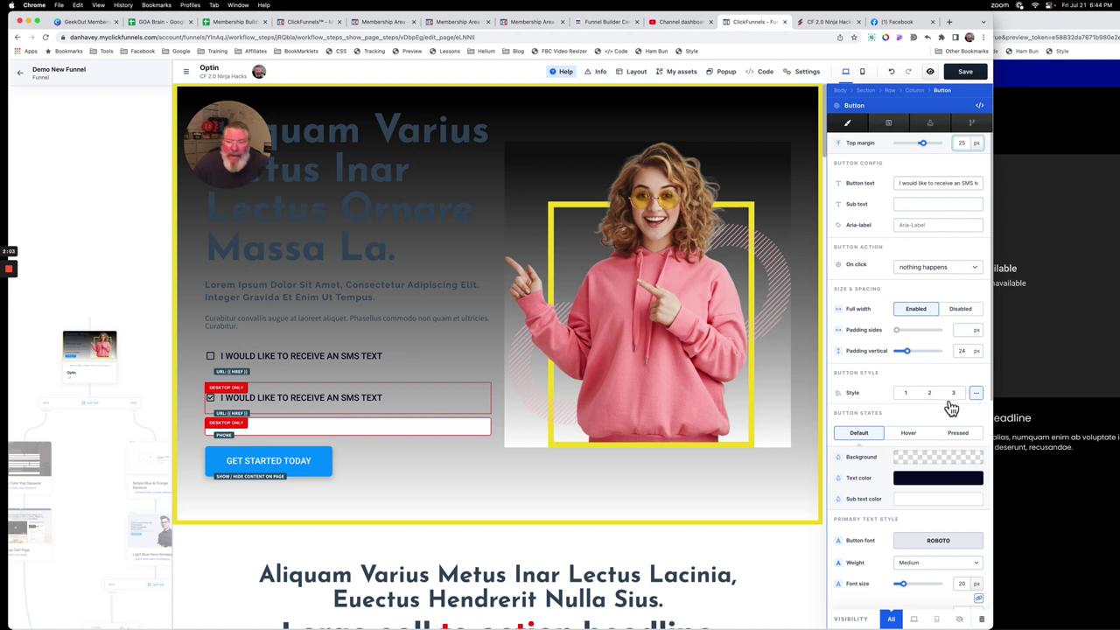
pyautogui.scroll(-3, 948, 403)
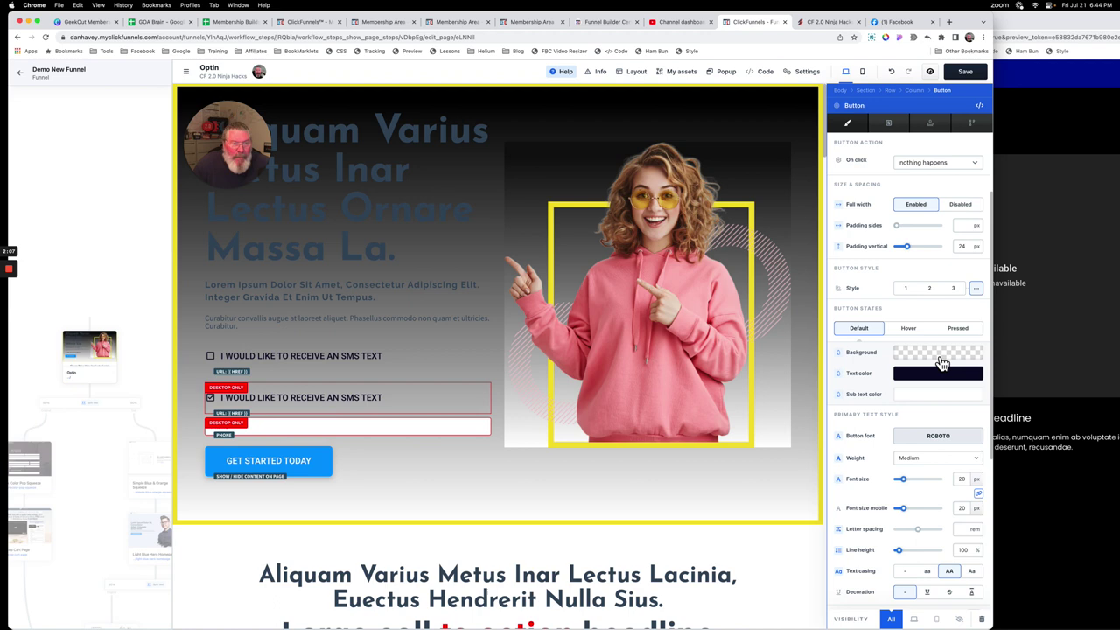
pyautogui.scroll(-5, 933, 385)
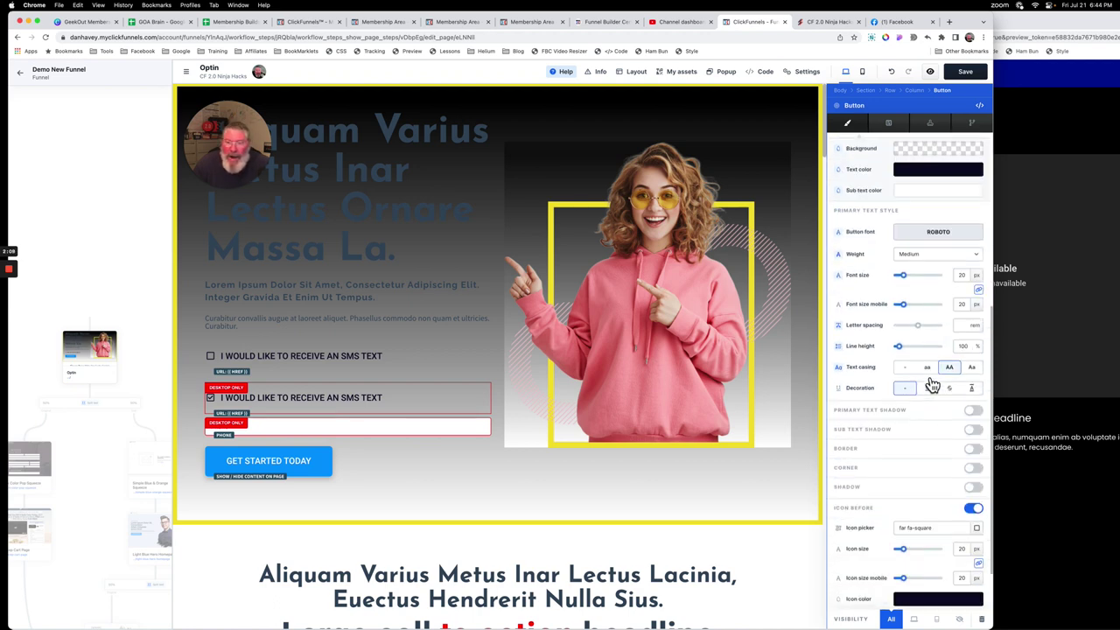
pyautogui.scroll(-1, 933, 385)
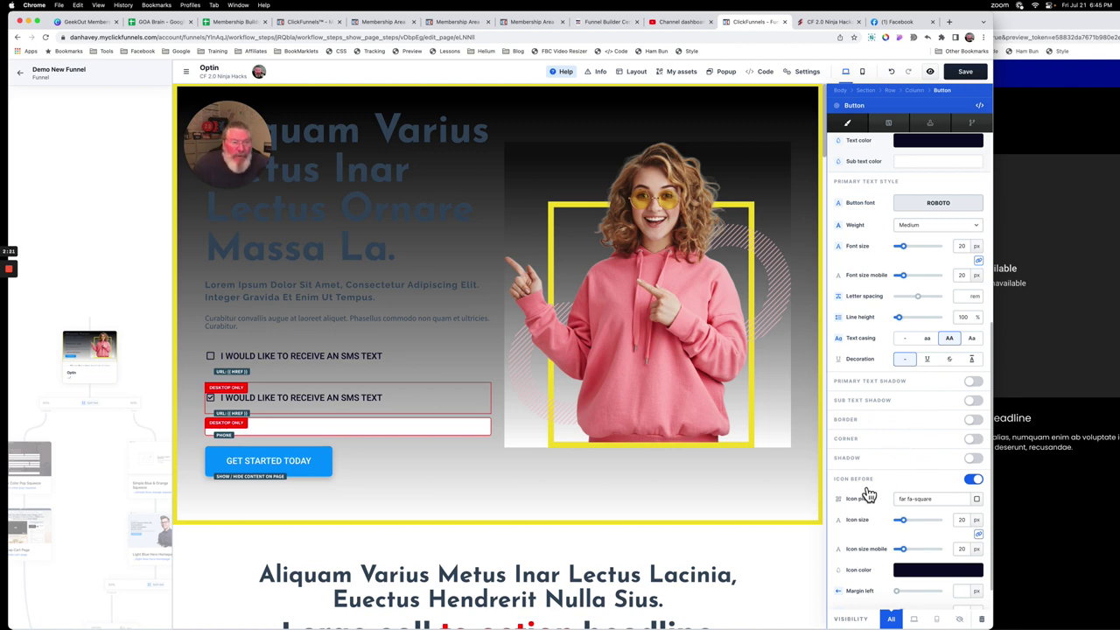
pyautogui.click(941, 500)
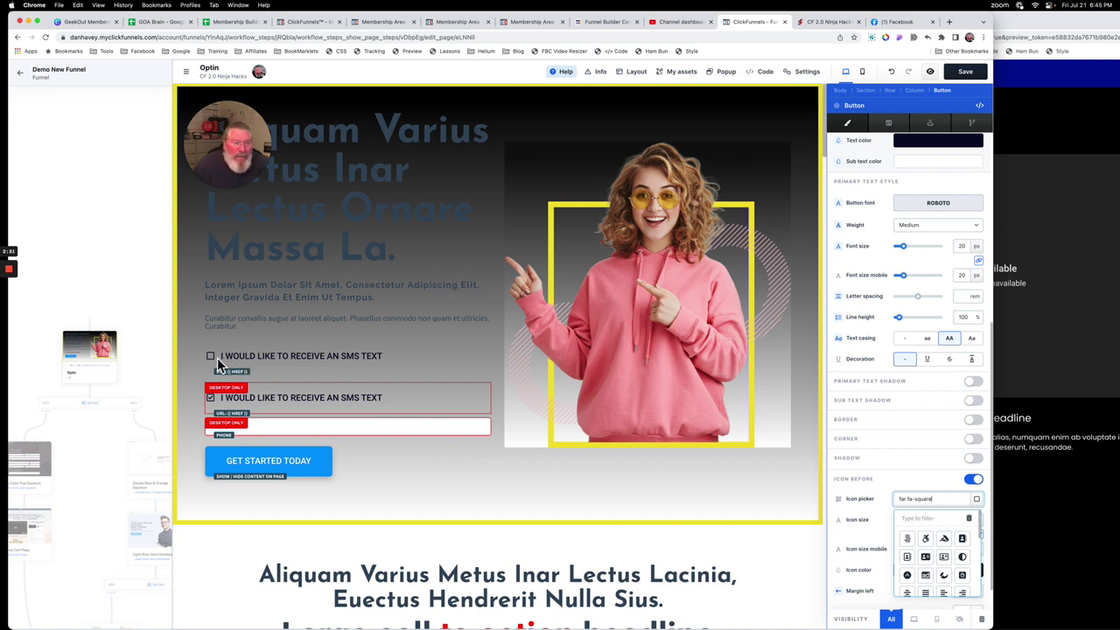
pyautogui.click(390, 365)
pyautogui.click(514, 362)
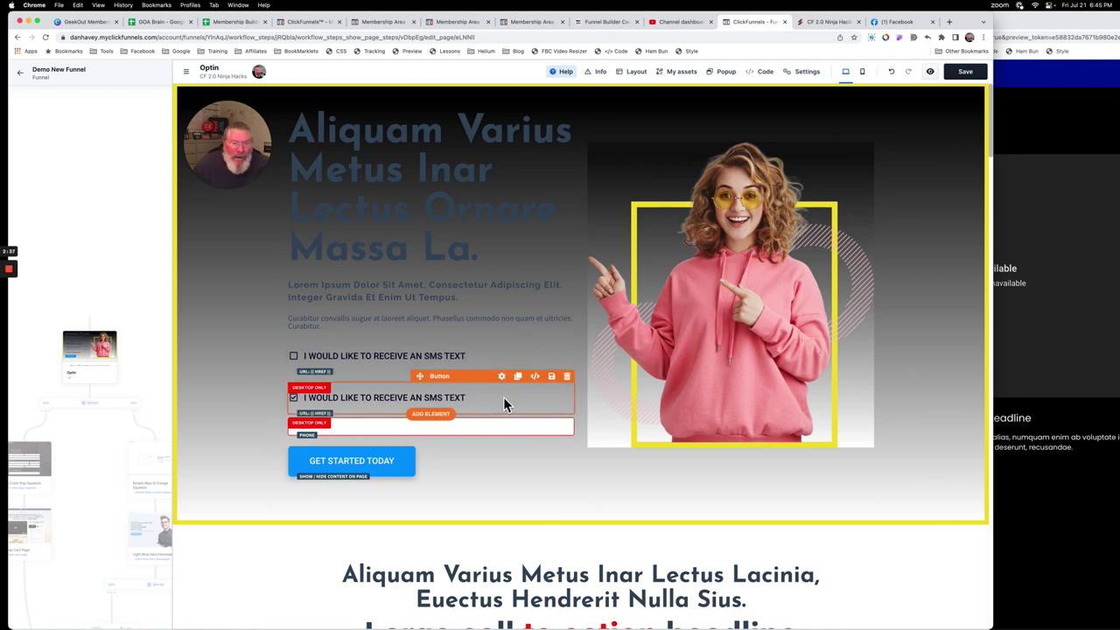
# Check the fa-check-square icon chosen for the checked SMS button.
pyautogui.click(503, 397)
pyautogui.scroll(-5, 901, 420)
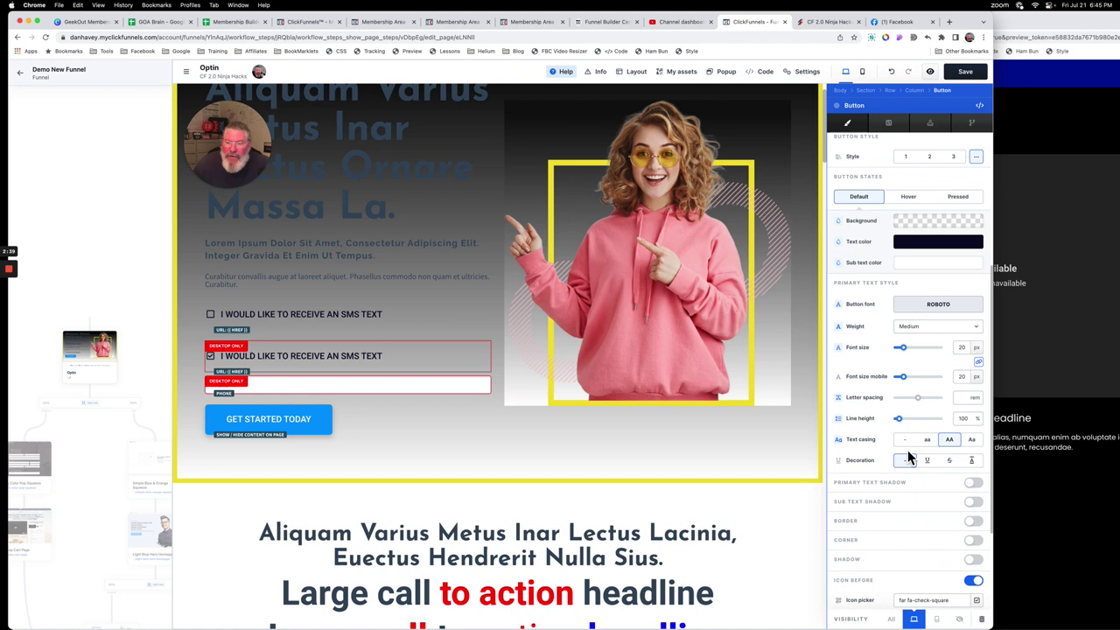
pyautogui.scroll(-3, 910, 457)
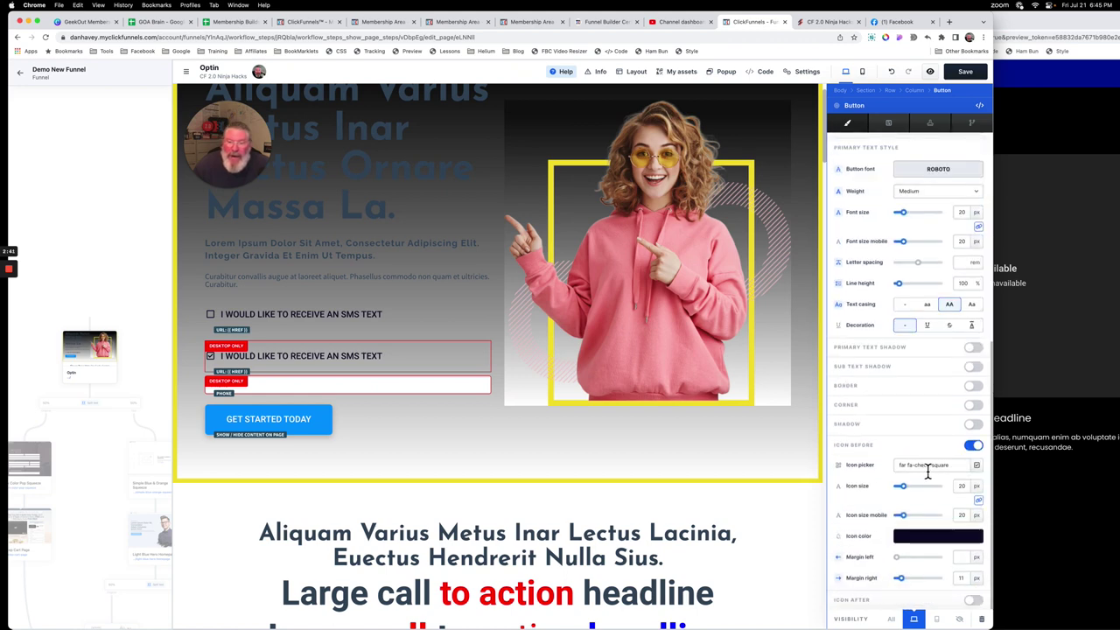
pyautogui.click(928, 468)
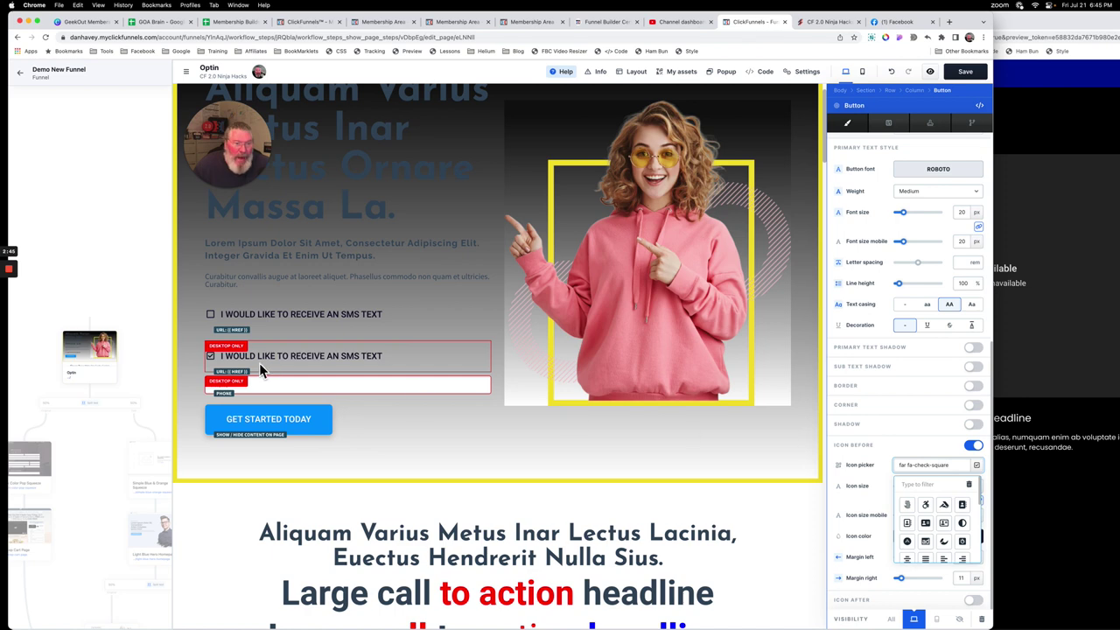
pyautogui.press('Escape')
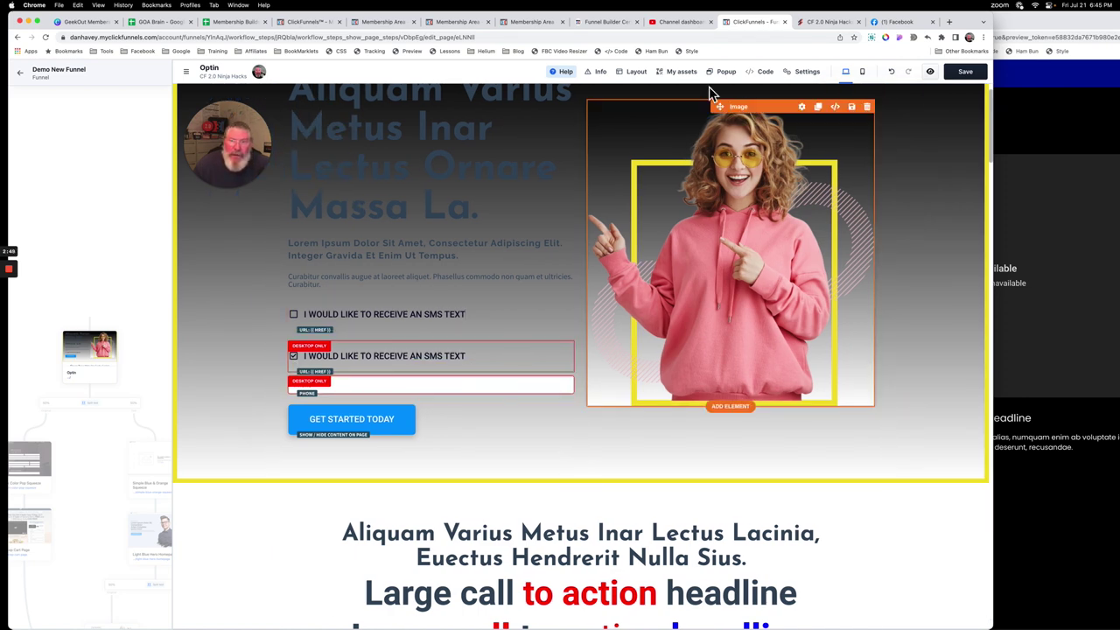
# Hide the phone Input and checked SMS Button on desktop again and open the page code.
pyautogui.click(637, 71)
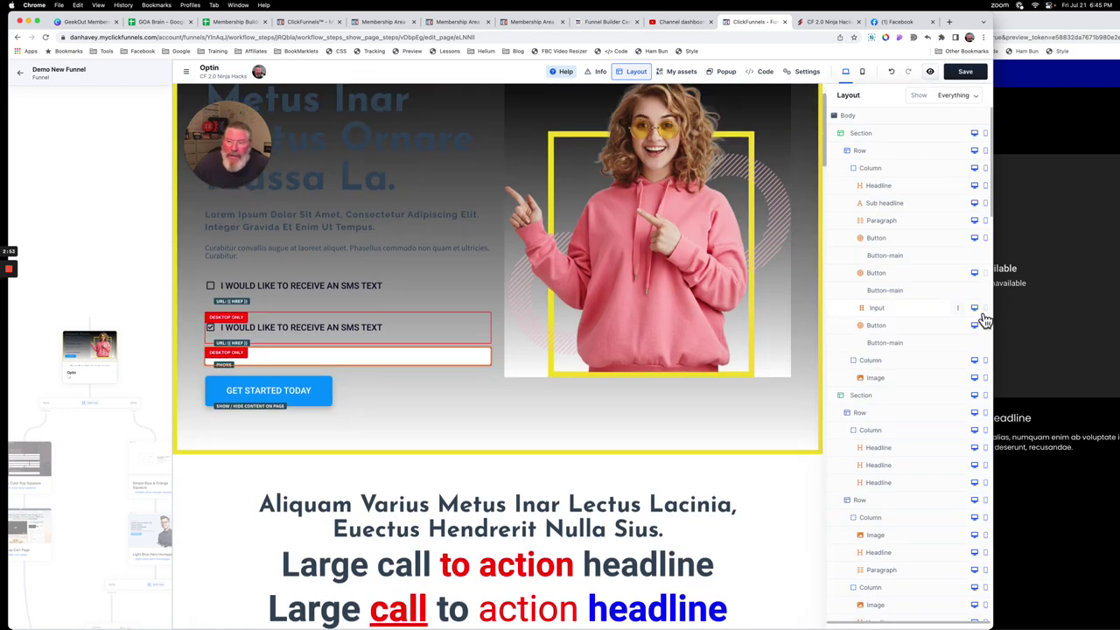
pyautogui.click(975, 308)
pyautogui.click(974, 273)
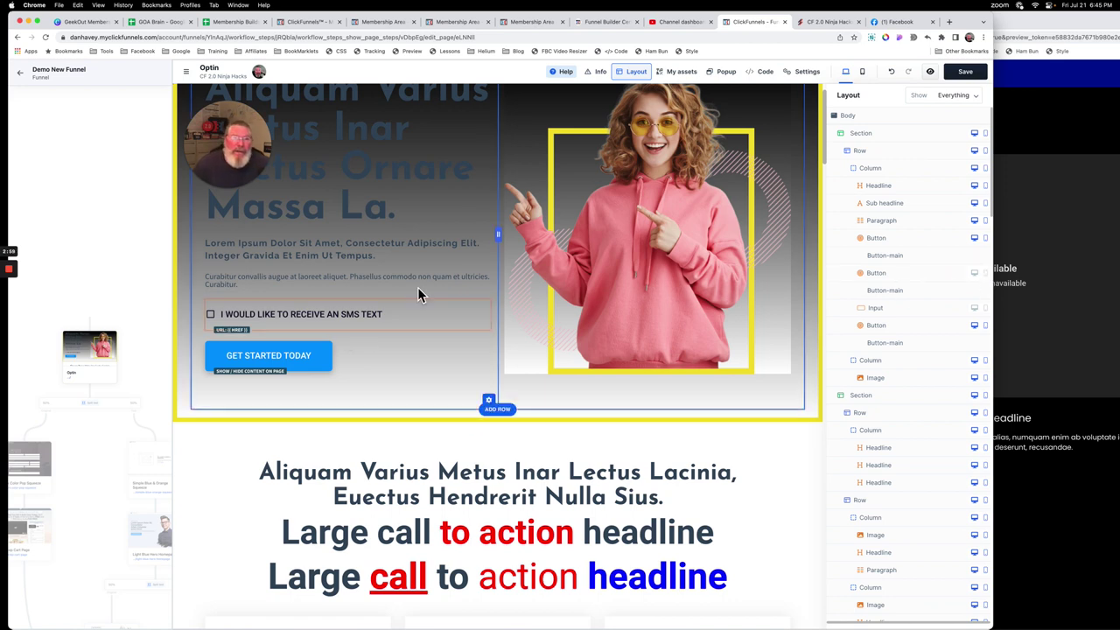
pyautogui.click(613, 52)
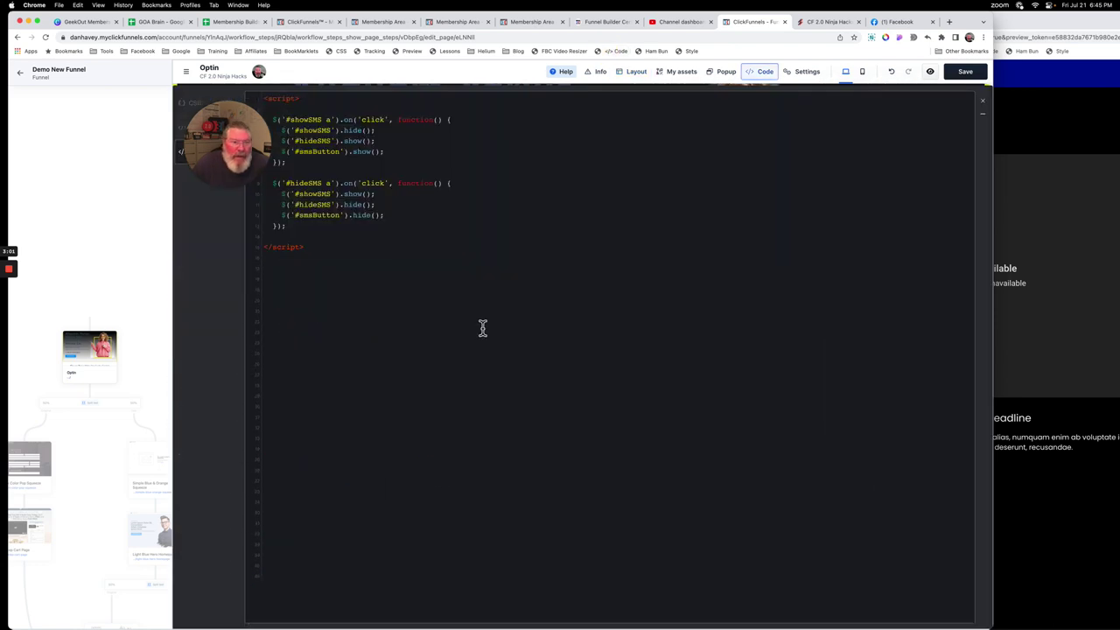
# Dock the code editor below the page, view the flex-start CSS rule, then return to the preview.
pyautogui.click(982, 114)
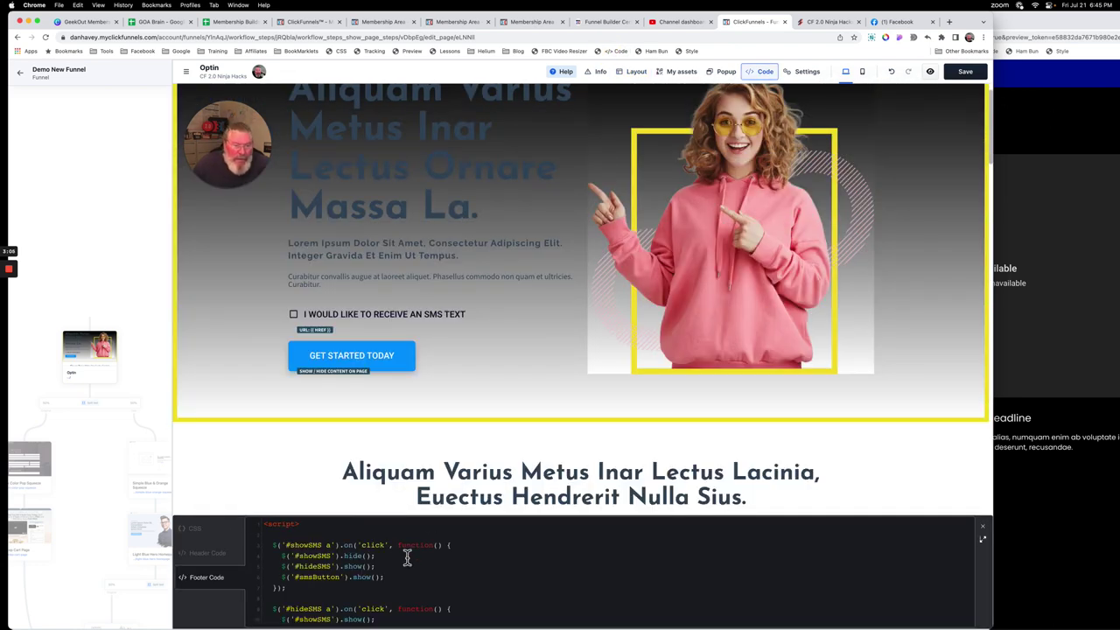
pyautogui.click(191, 533)
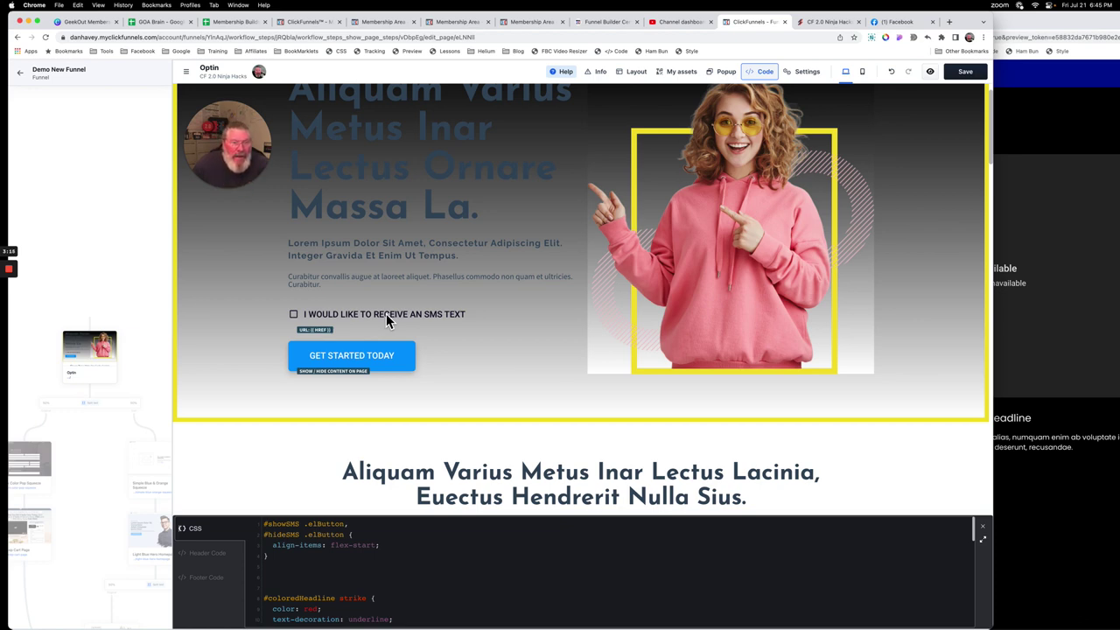
pyautogui.click(828, 26)
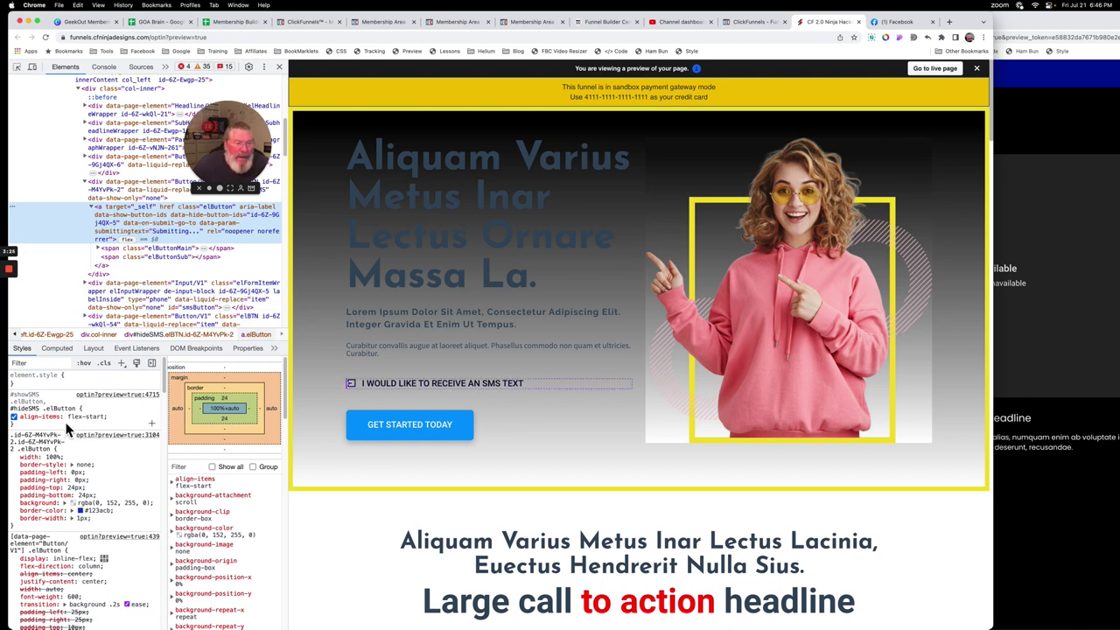
pyautogui.scroll(-1, 96, 425)
pyautogui.scroll(-1, 96, 425)
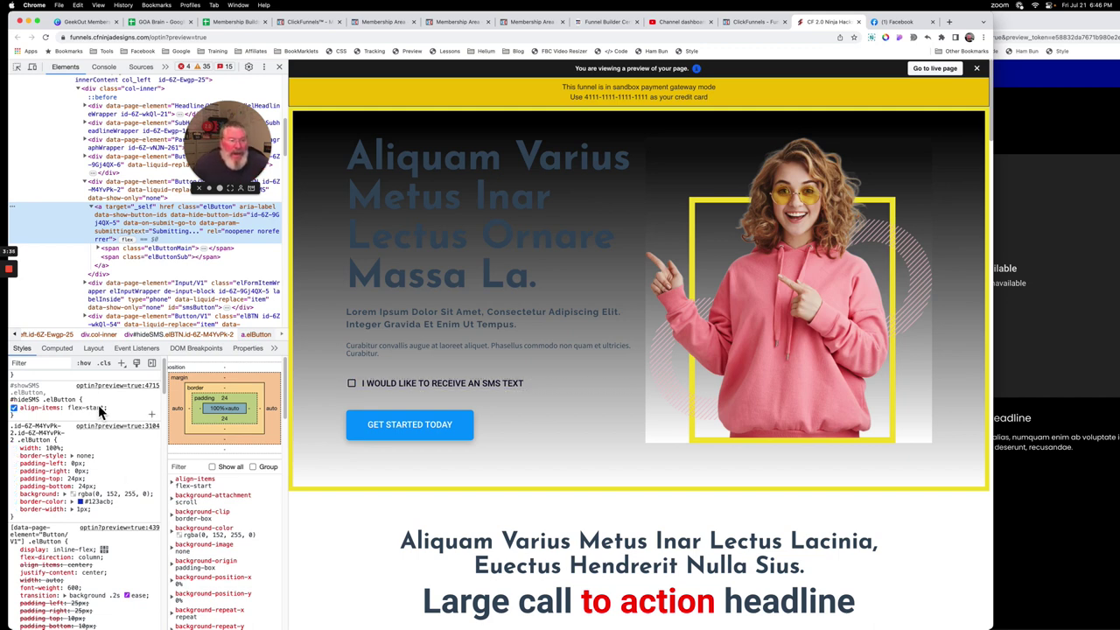
pyautogui.click(754, 21)
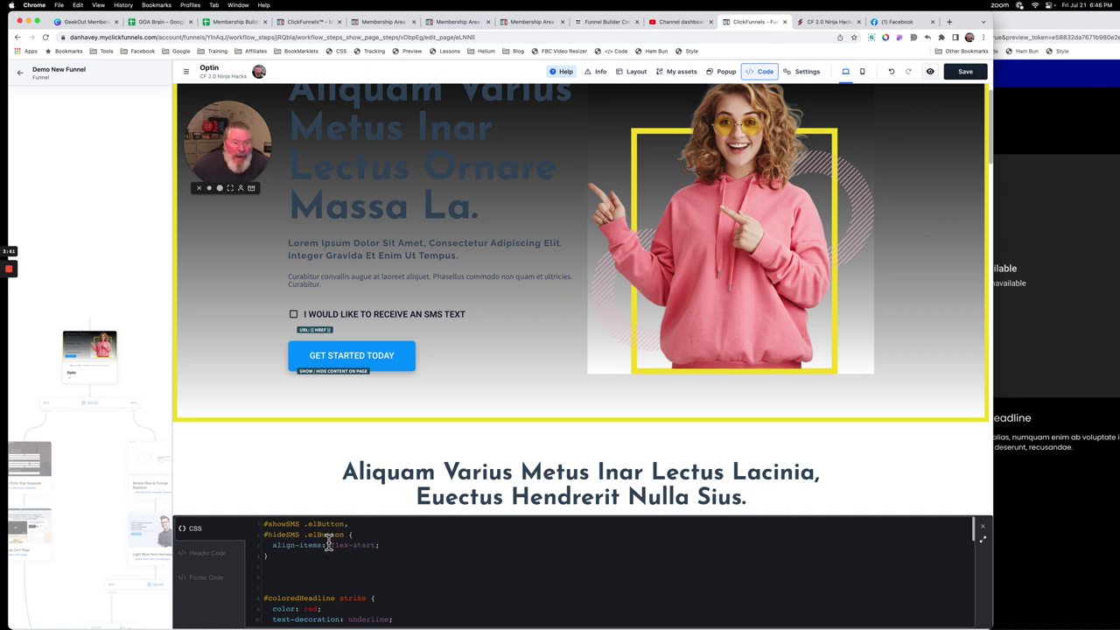
# Close the CSS panel and confirm the SMS checkbox button's CSS ID is showSMS.
pyautogui.press('Escape')
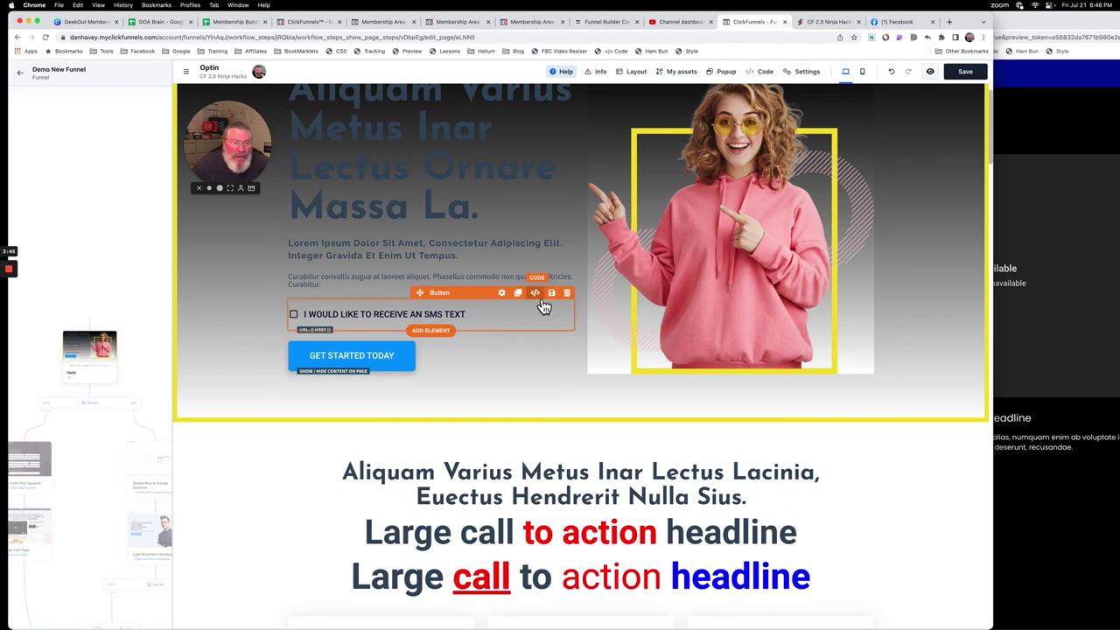
pyautogui.click(542, 302)
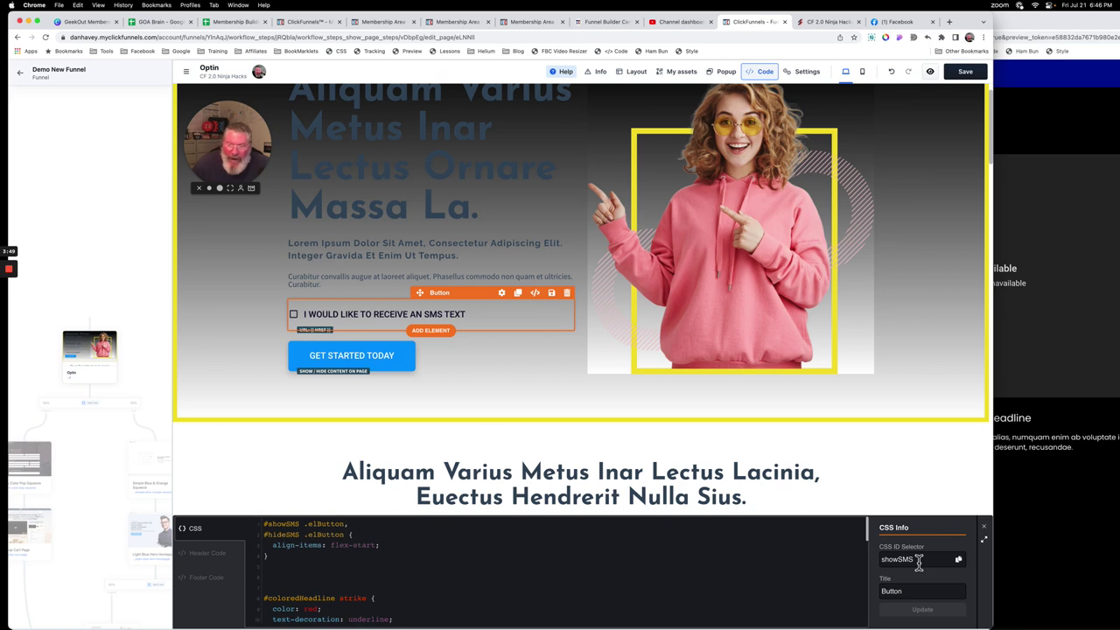
pyautogui.moveTo(919, 562); pyautogui.dragTo(879, 565)
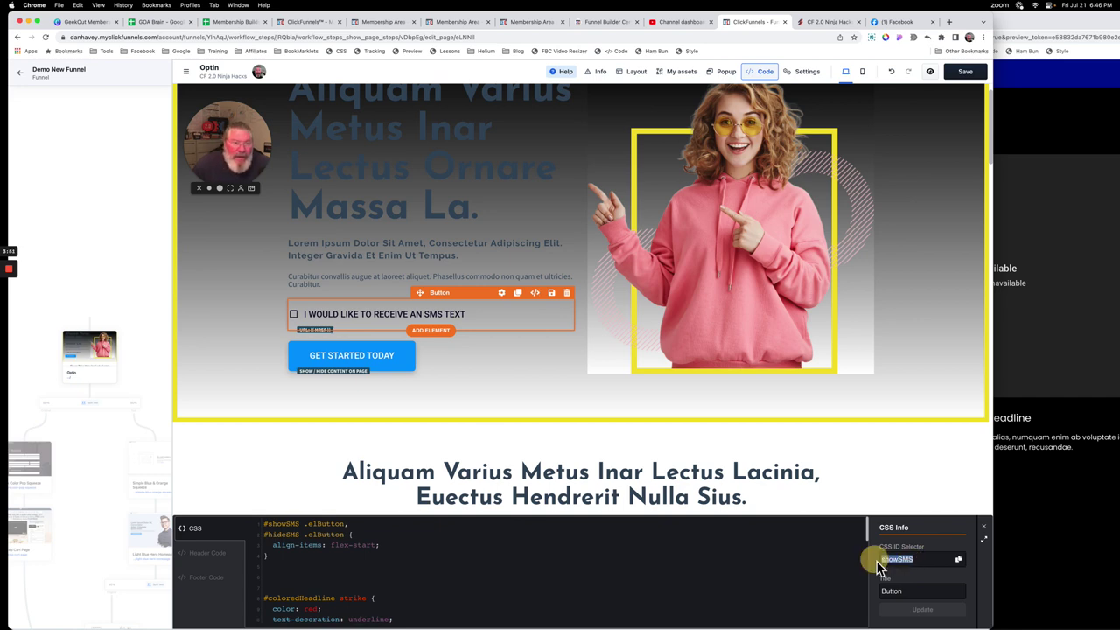
pyautogui.click(905, 577)
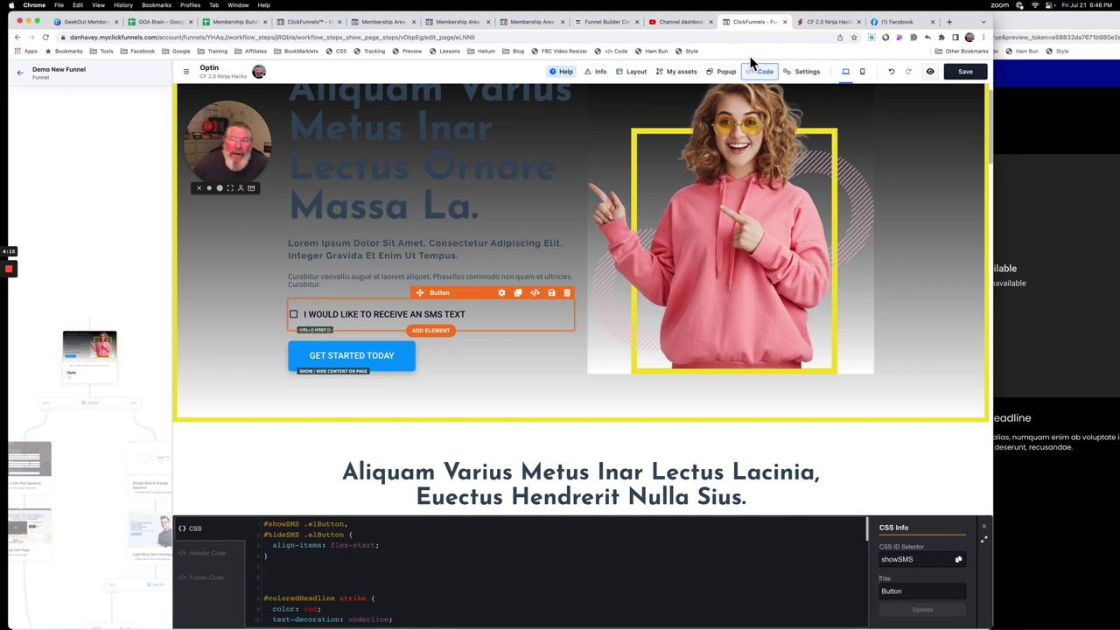
# Inspect the hideSMS wrapper div and its a.elButton link in the Elements panel, then return to the editor.
pyautogui.click(818, 26)
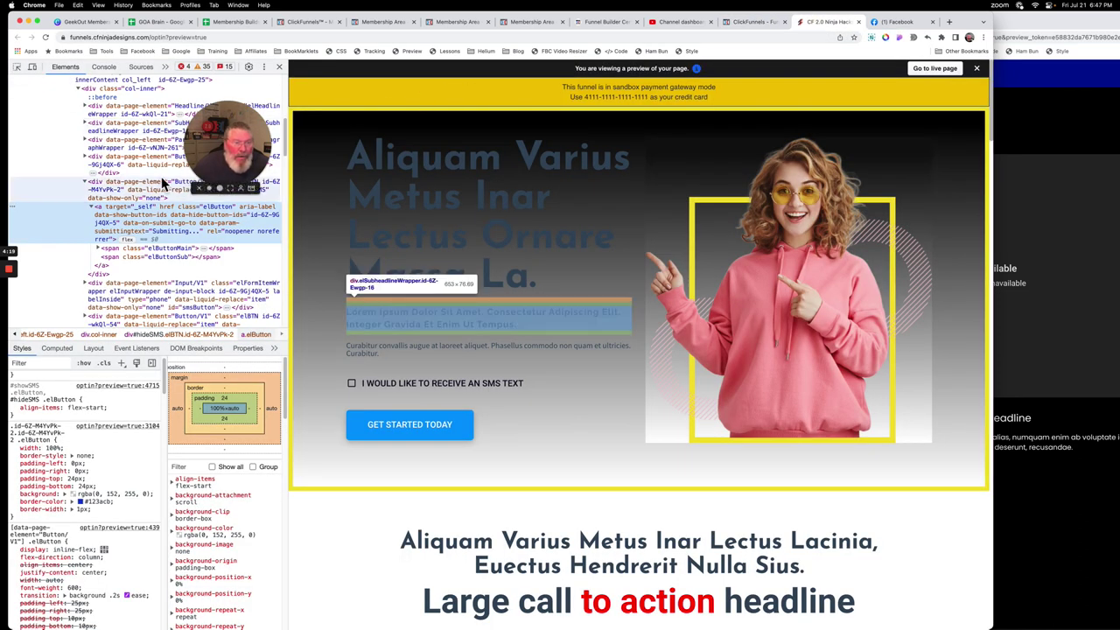
pyautogui.click(53, 185)
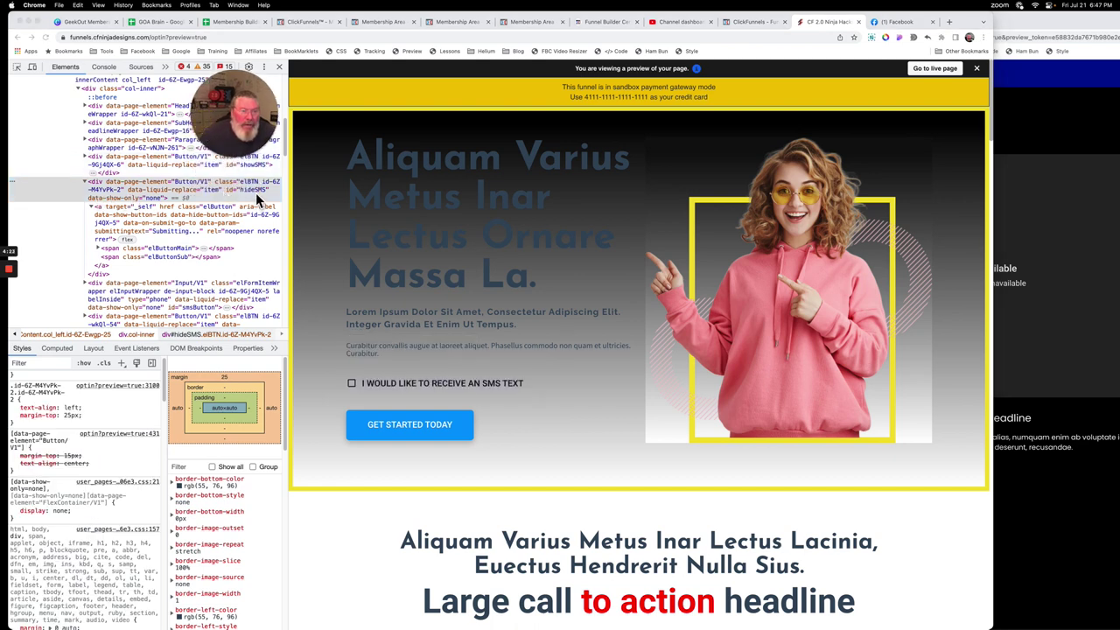
pyautogui.doubleClick(253, 190)
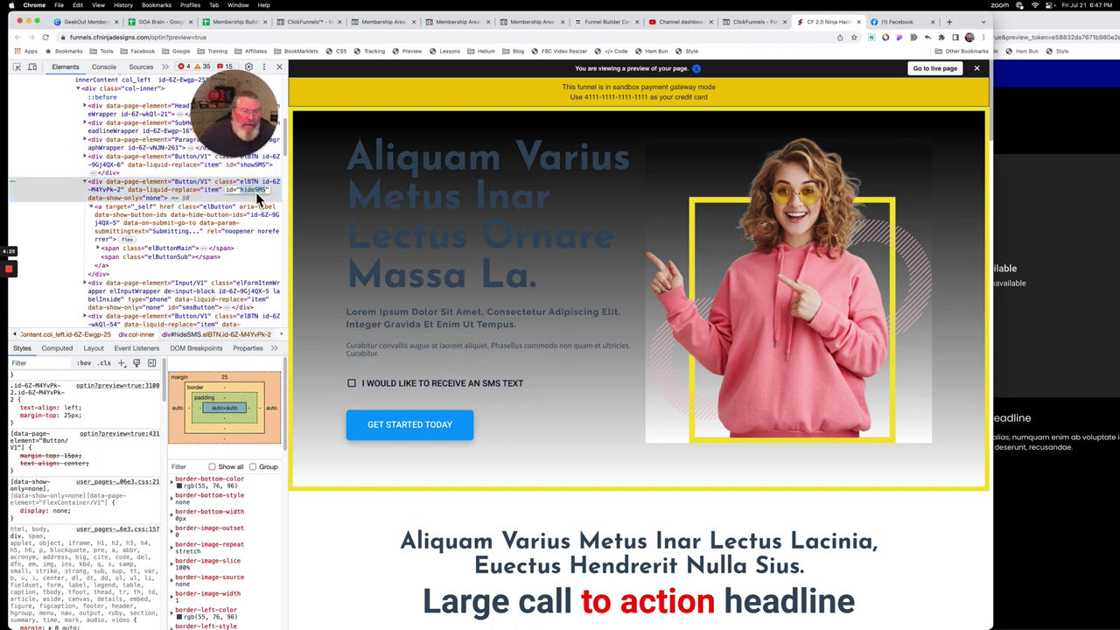
pyautogui.click(145, 223)
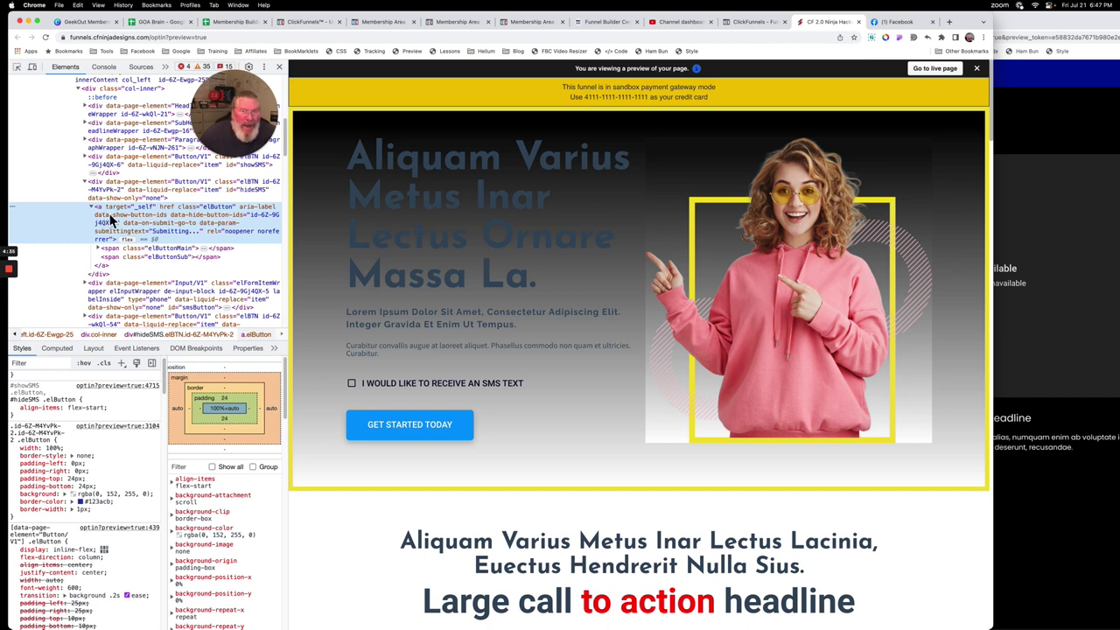
pyautogui.click(760, 27)
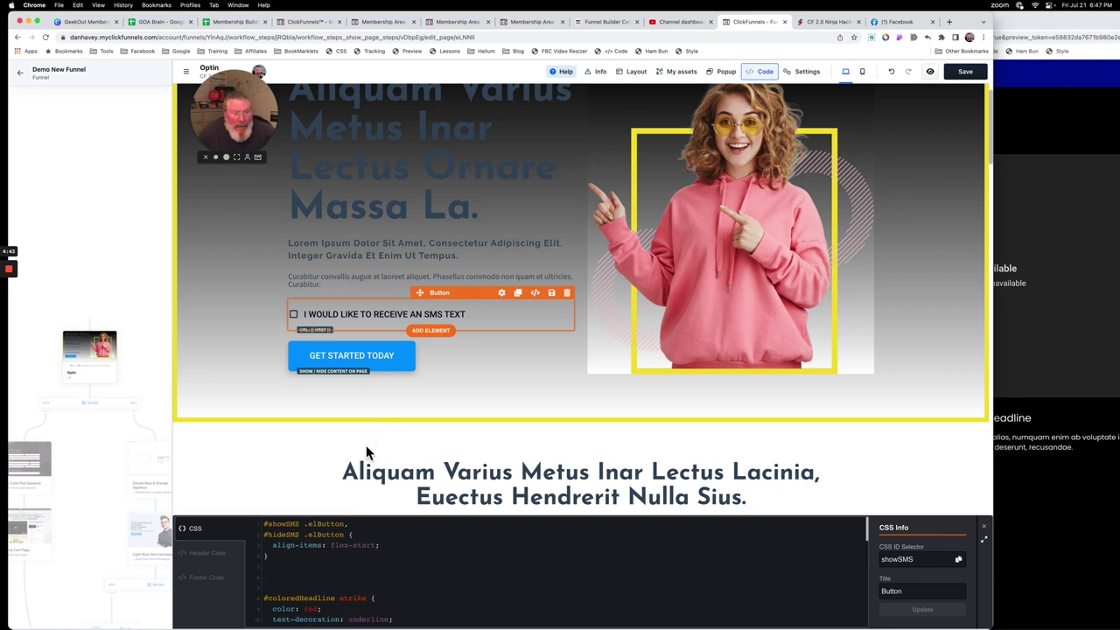
# Replace .elButton with a so the CSS selectors read '#showSMS a, #hideSMS a'.
pyautogui.moveTo(301, 525); pyautogui.dragTo(343, 530)
pyautogui.write('a')
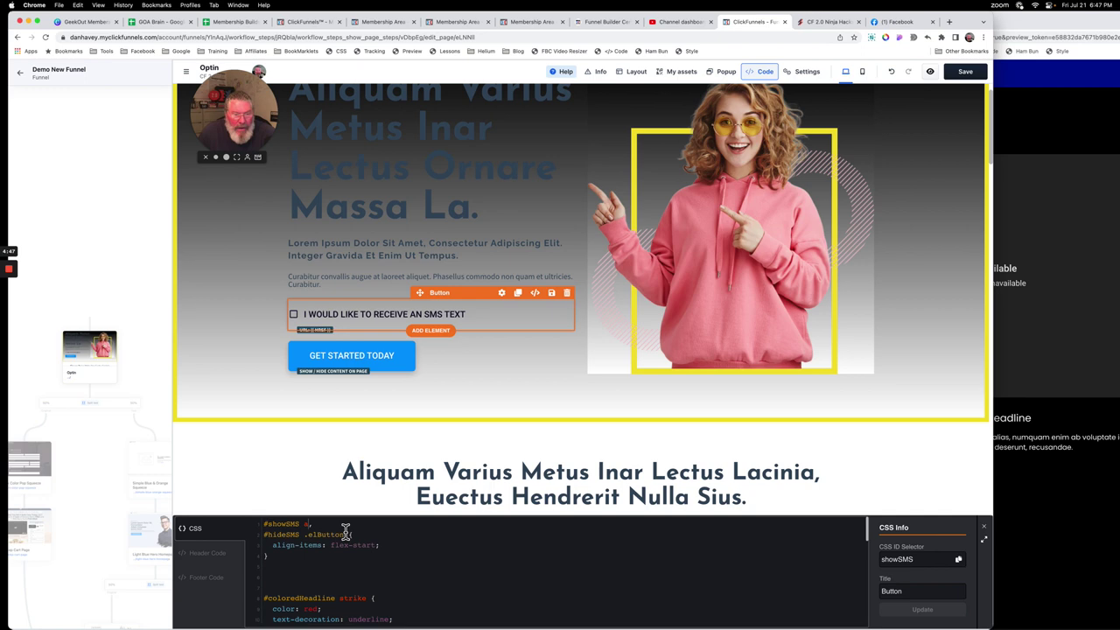
pyautogui.click(313, 536)
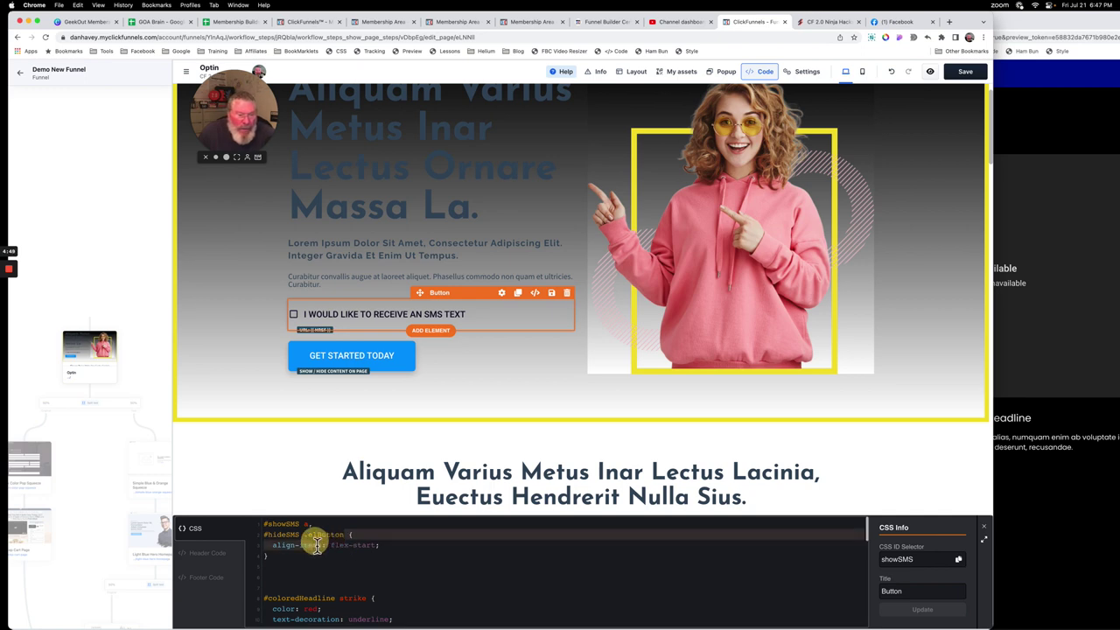
pyautogui.moveTo(302, 535); pyautogui.dragTo(344, 536)
pyautogui.write('a')
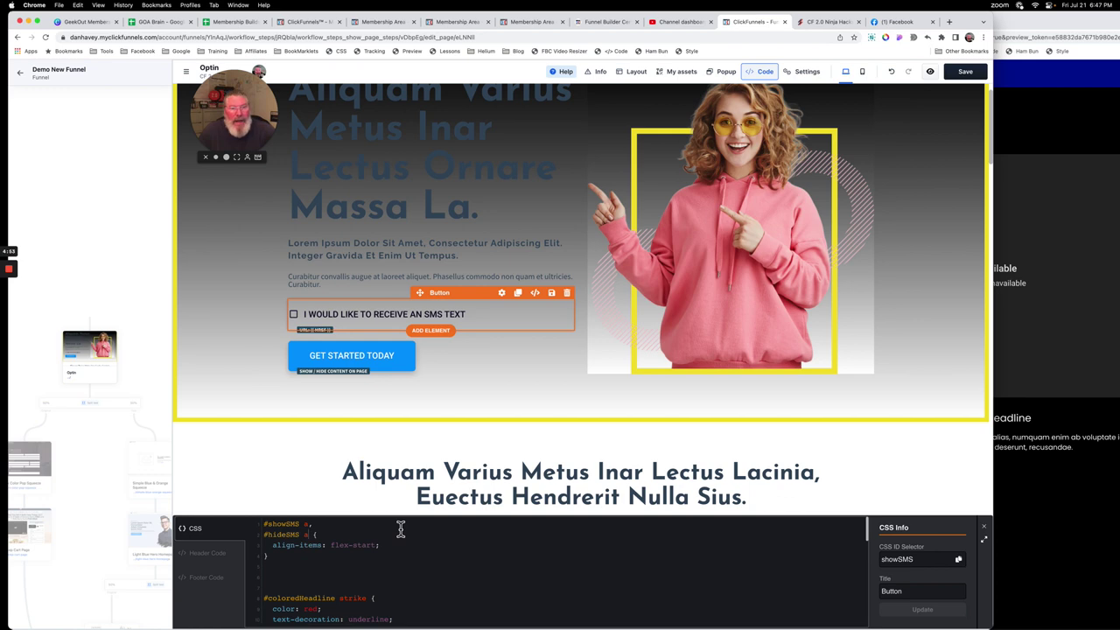
pyautogui.click(831, 23)
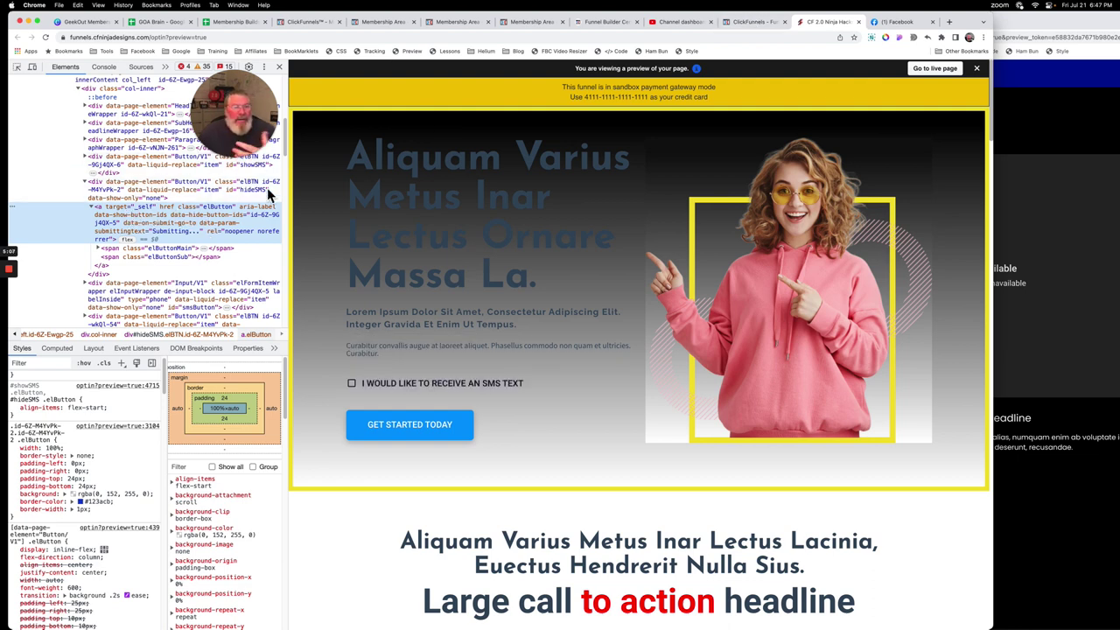
pyautogui.click(744, 22)
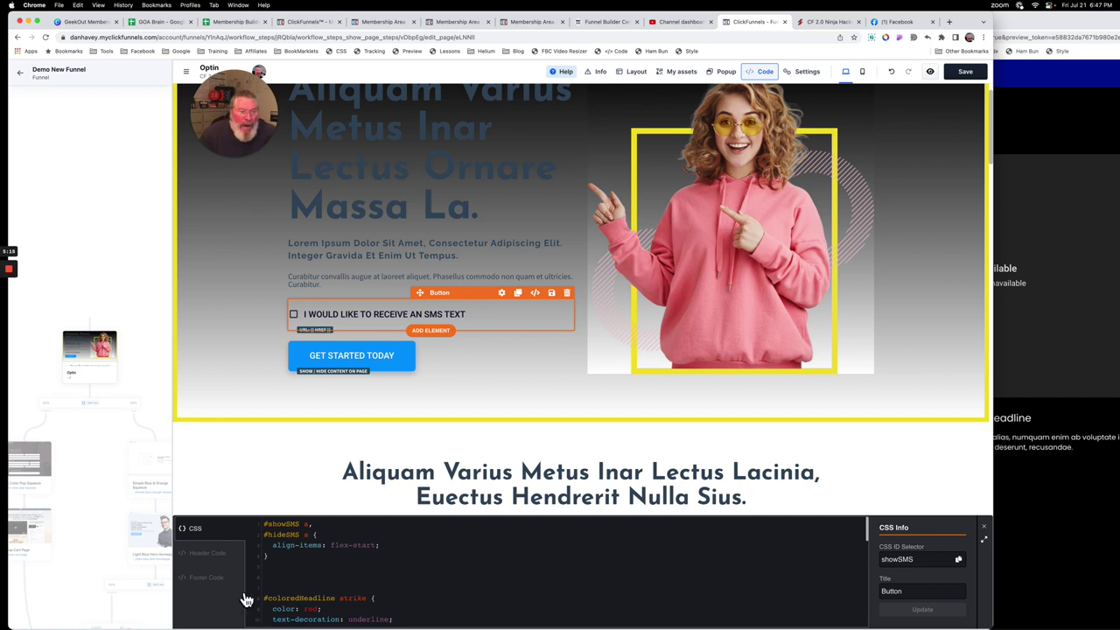
# Open the Footer Code and enlarge the code editor to fill the page.
pyautogui.click(212, 579)
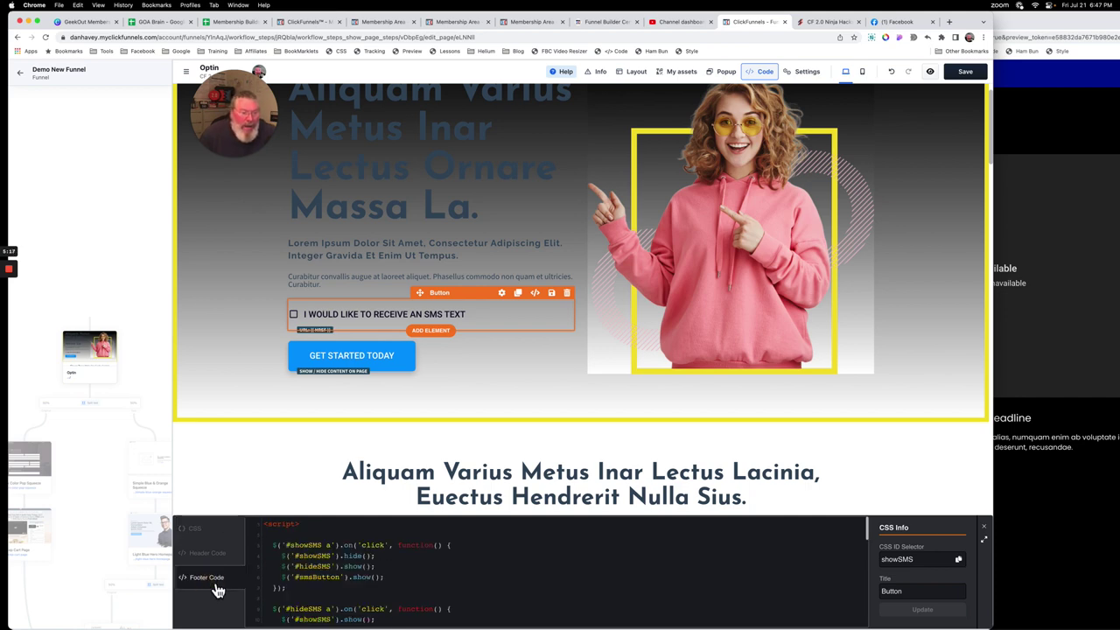
pyautogui.click(984, 539)
pyautogui.click(270, 132)
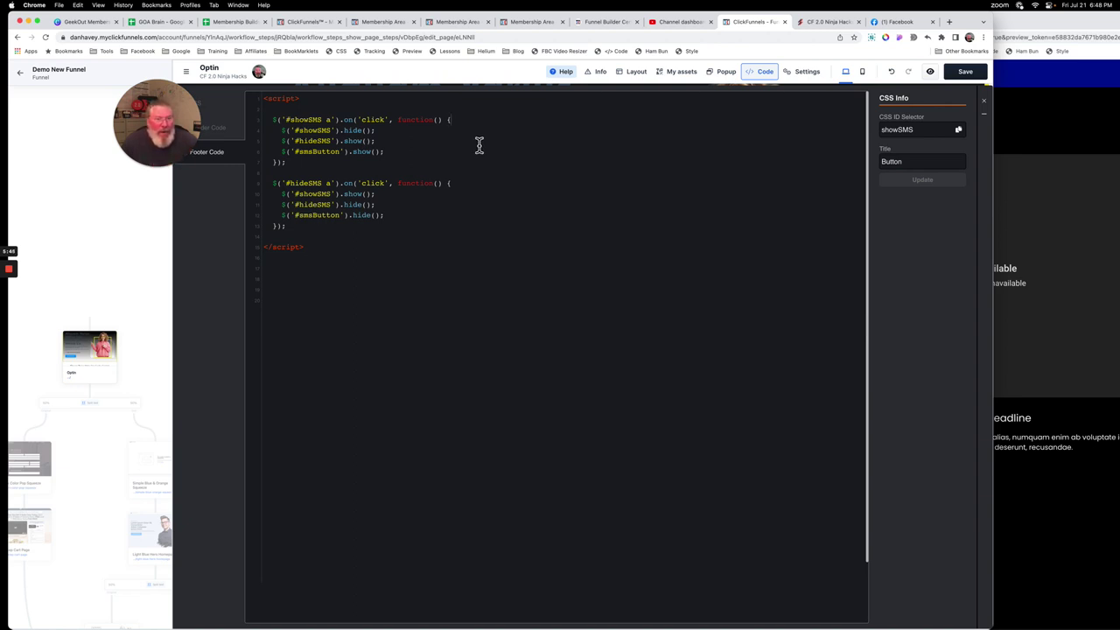
# Briefly delete the CSS link selectors, undo the change, and return to the footer script.
pyautogui.click(212, 106)
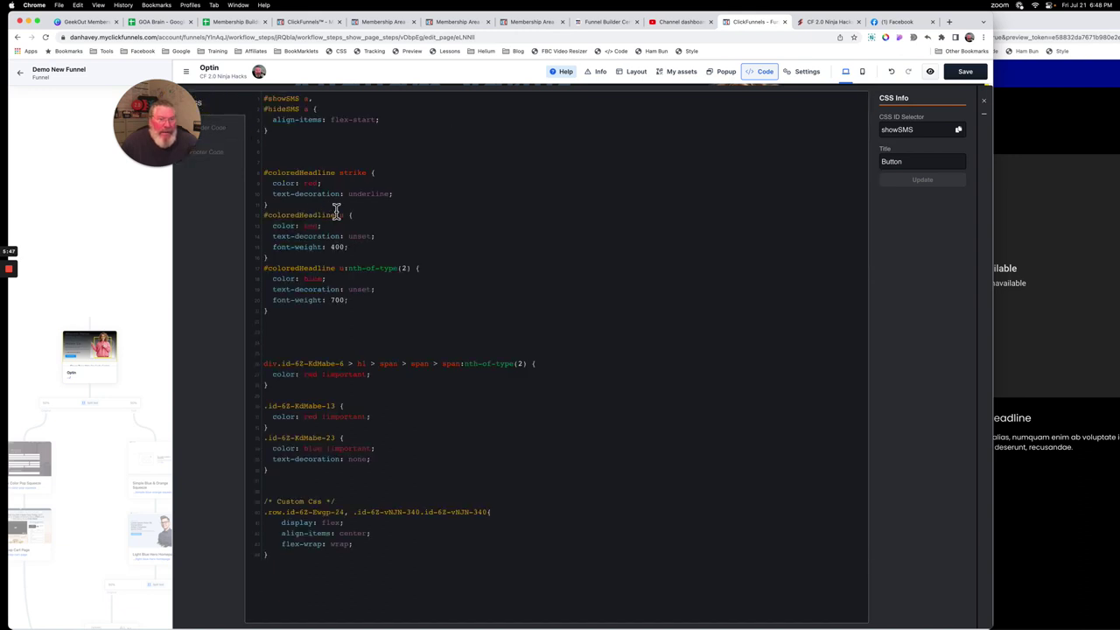
pyautogui.click(312, 98)
pyautogui.press('BackSpace')
pyautogui.press('BackSpace')
pyautogui.press('BackSpace')
pyautogui.click(308, 109)
pyautogui.press('BackSpace')
pyautogui.press('BackSpace')
pyautogui.press('super+z')
pyautogui.click(225, 161)
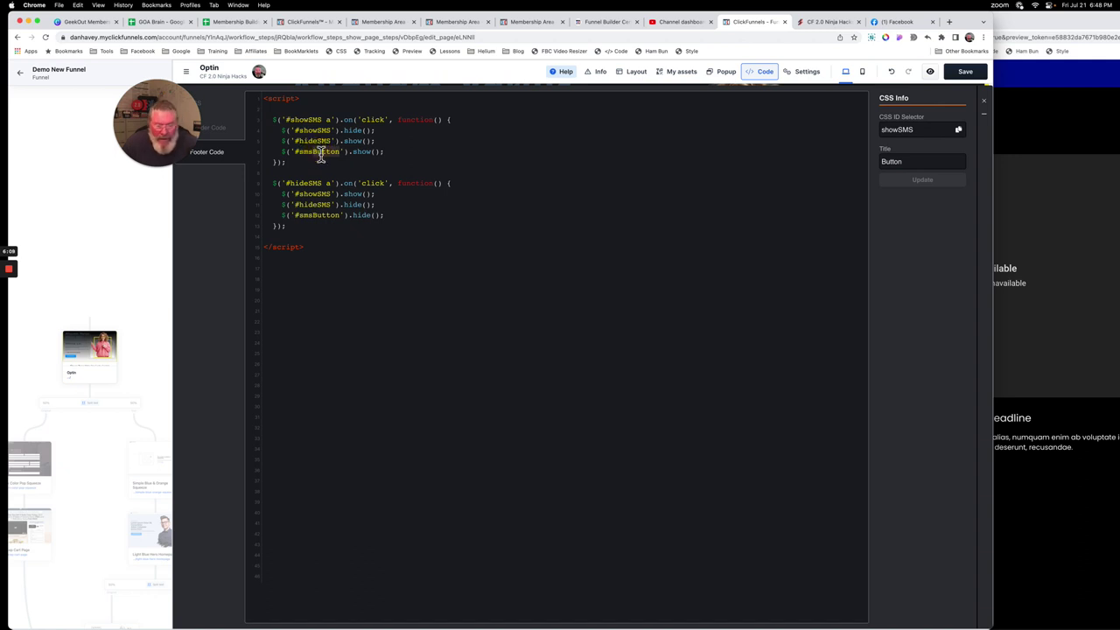
# Change '#smsButton' to '#smsInput' on lines 4 and 12 of the footer script.
pyautogui.moveTo(339, 152); pyautogui.dragTo(312, 151)
pyautogui.press('BackSpace')
pyautogui.write('Inp')
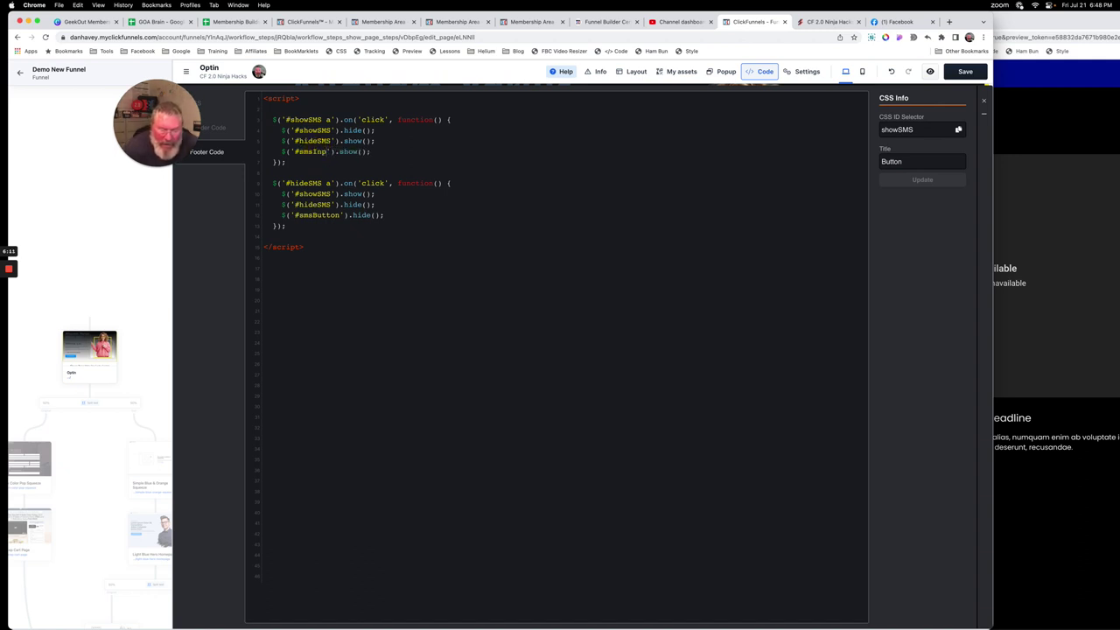
pyautogui.write('ut')
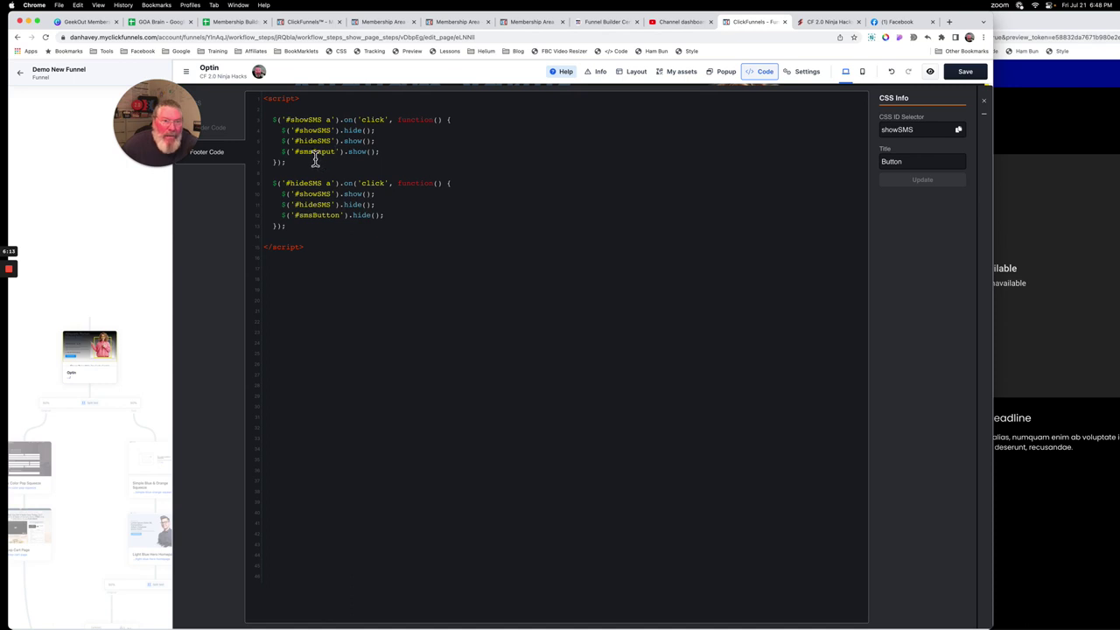
pyautogui.doubleClick(316, 219)
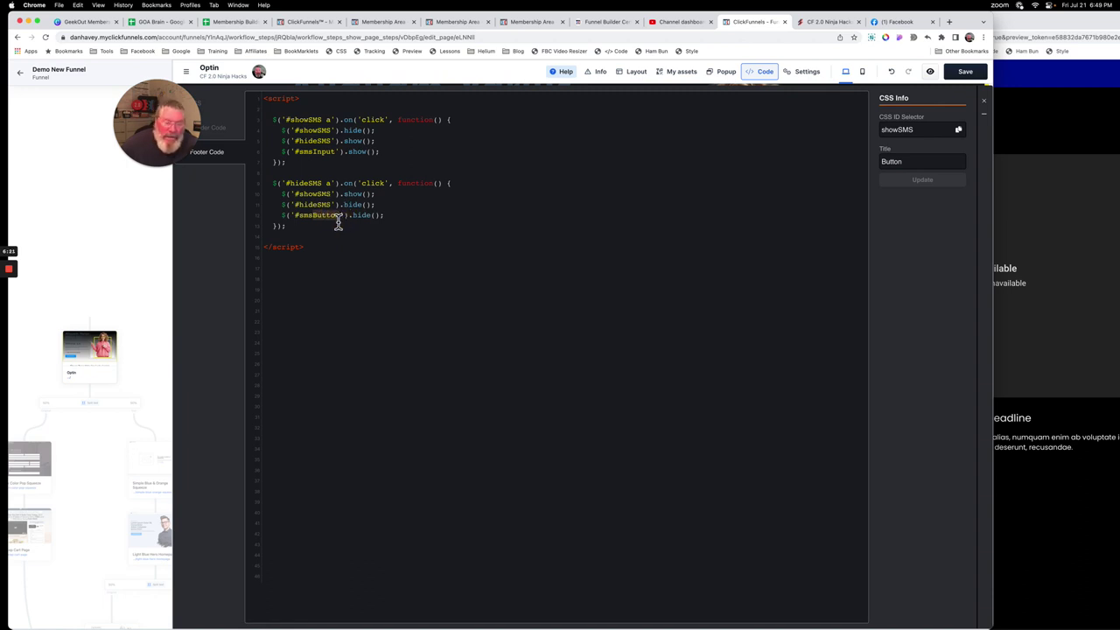
pyautogui.write('s')
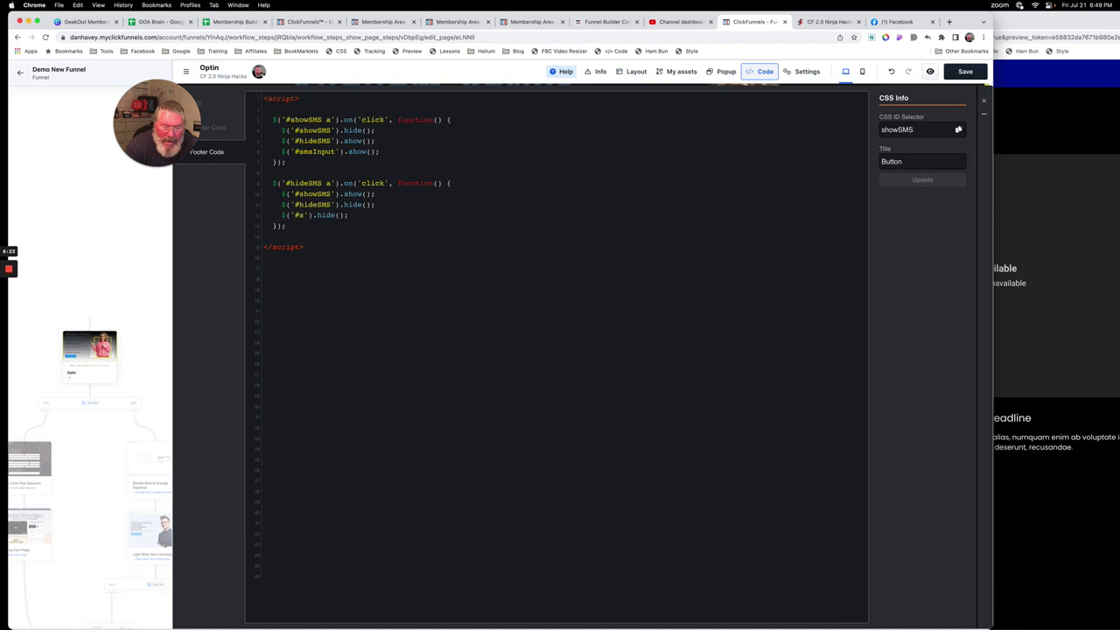
pyautogui.write('msInput')
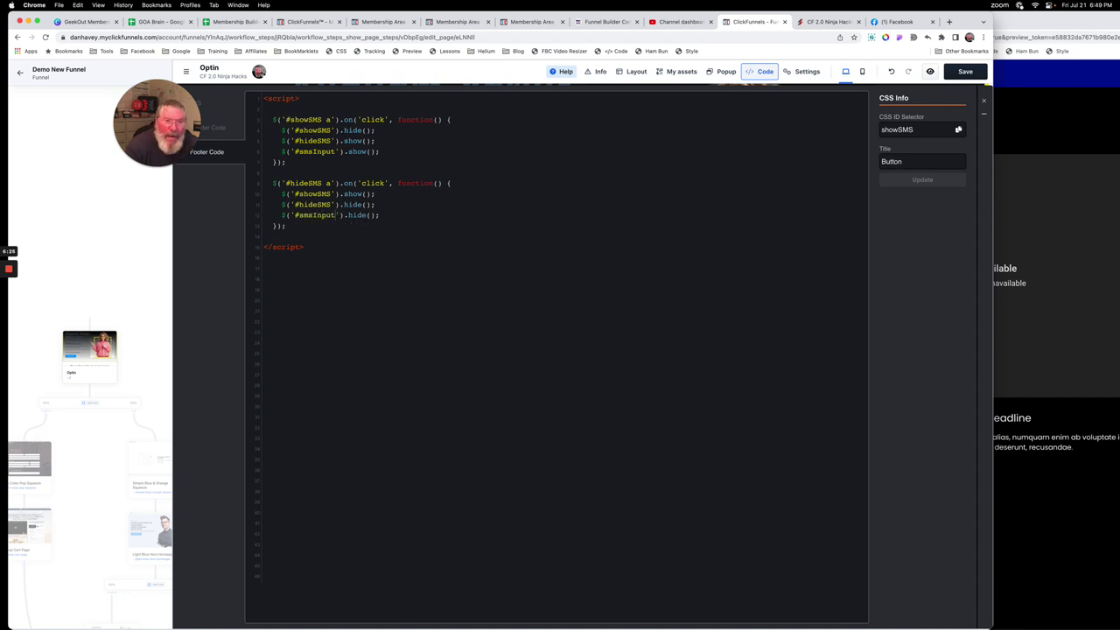
pyautogui.click(369, 241)
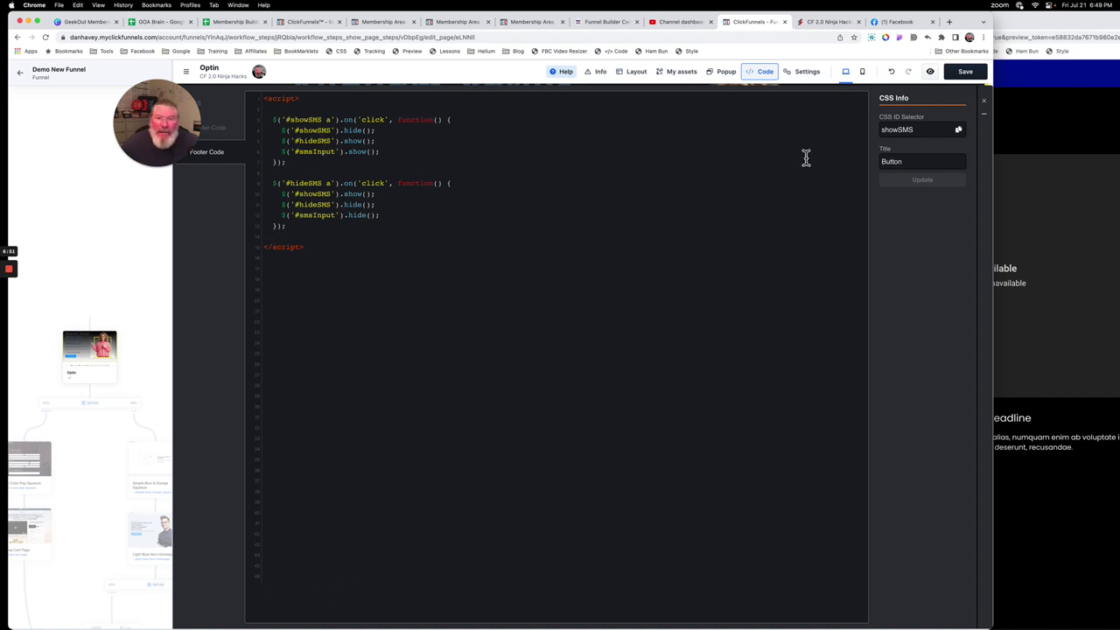
# Close the code editor, change the phone Input's CSS ID from smsButton to smsInput, and save.
pyautogui.click(992, 111)
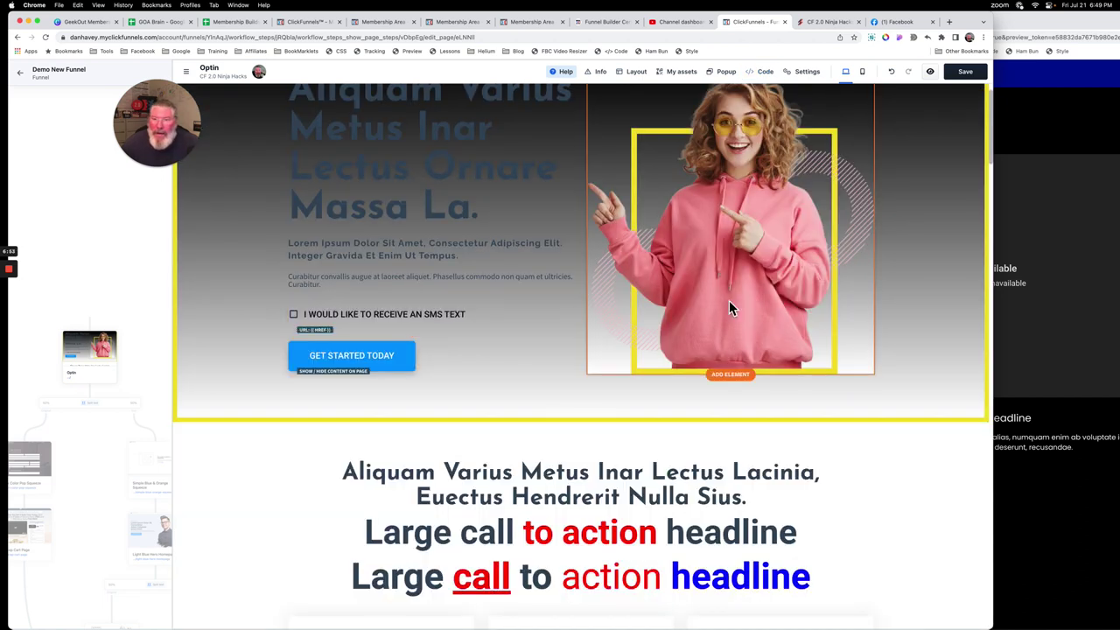
pyautogui.click(646, 75)
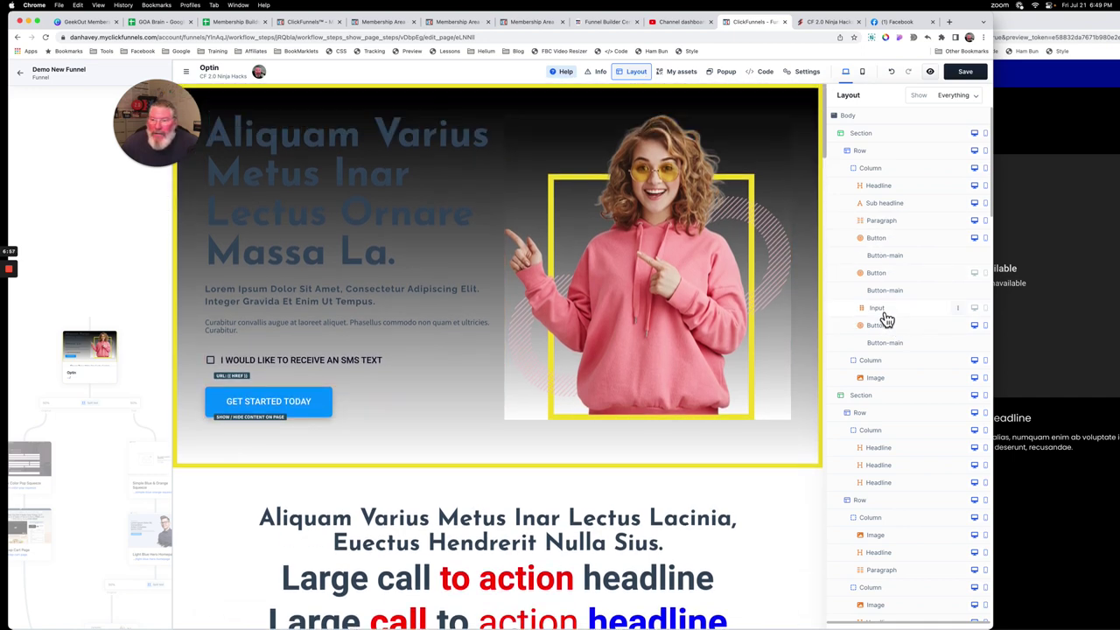
pyautogui.click(884, 315)
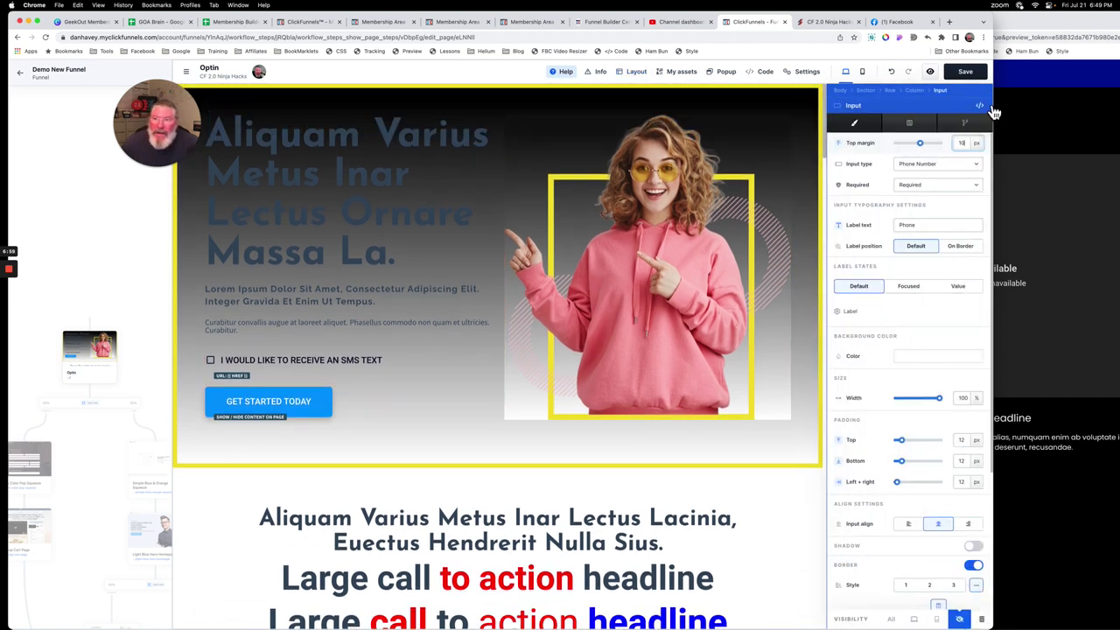
pyautogui.click(980, 107)
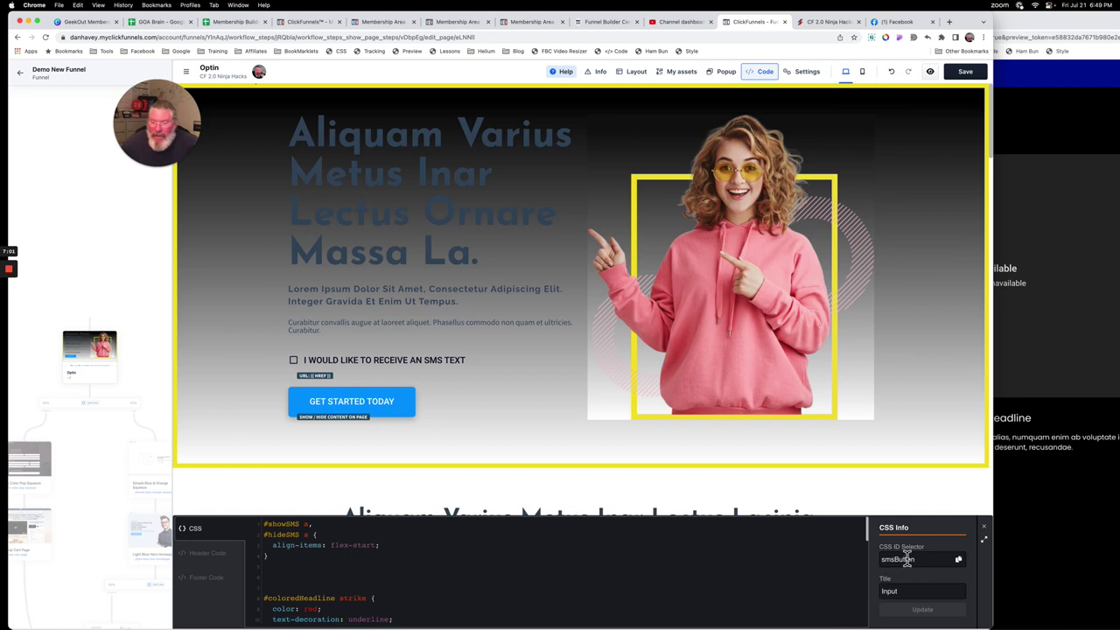
pyautogui.moveTo(895, 561); pyautogui.dragTo(919, 561)
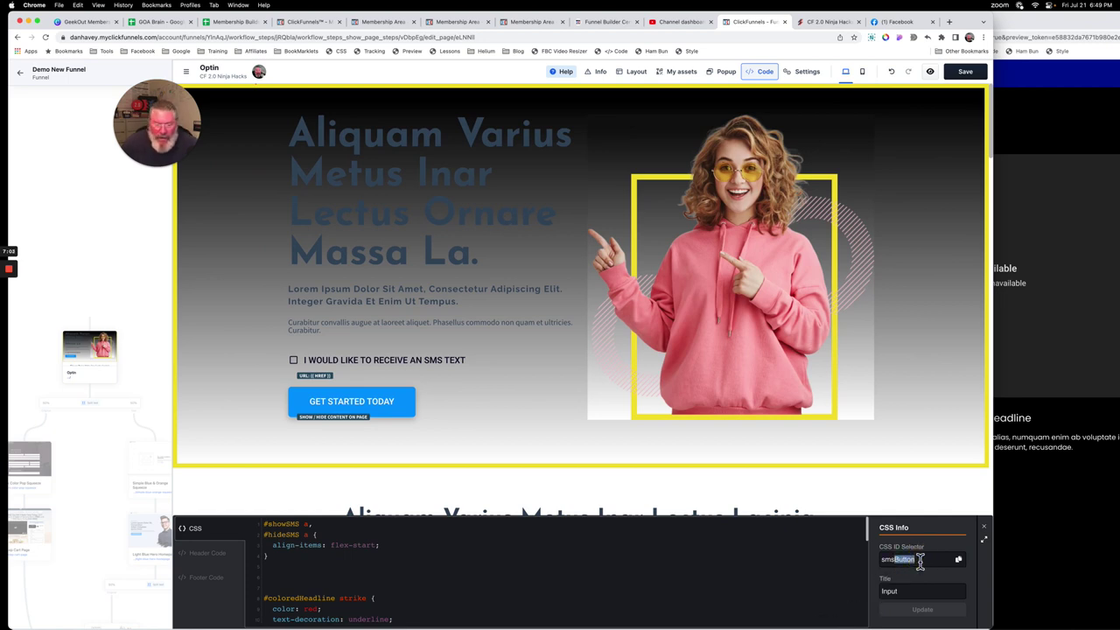
pyautogui.write('Inp')
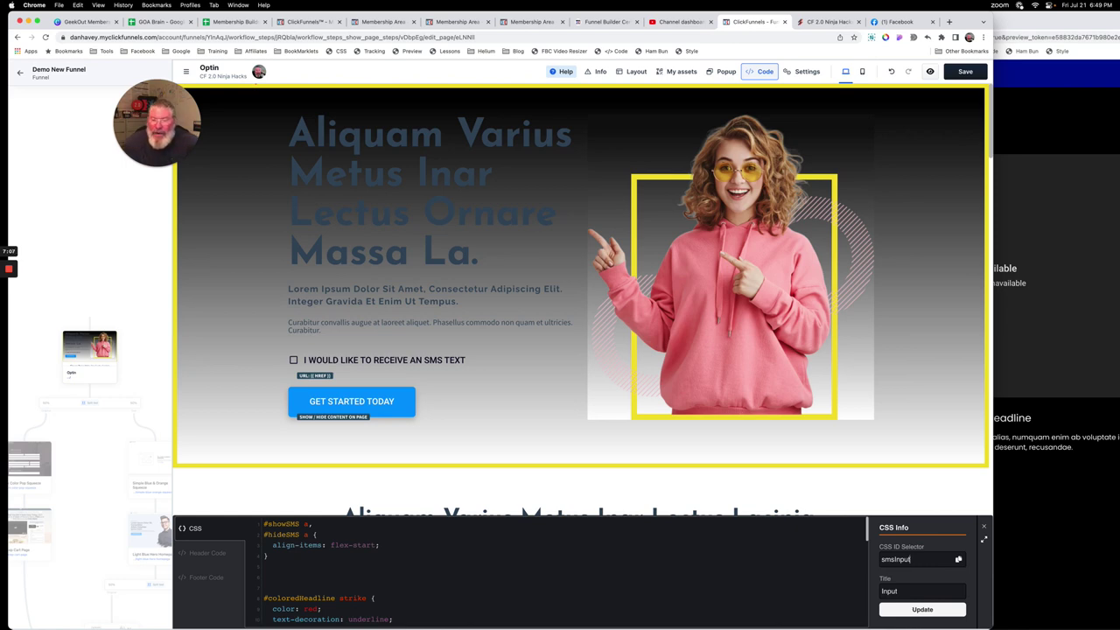
pyautogui.click(920, 612)
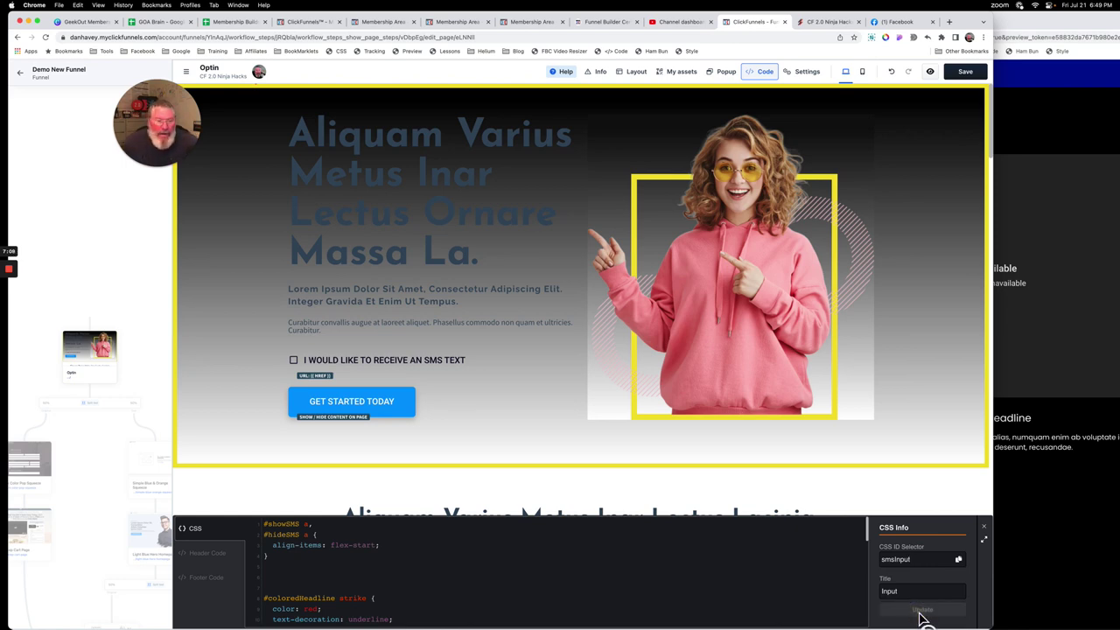
pyautogui.click(965, 71)
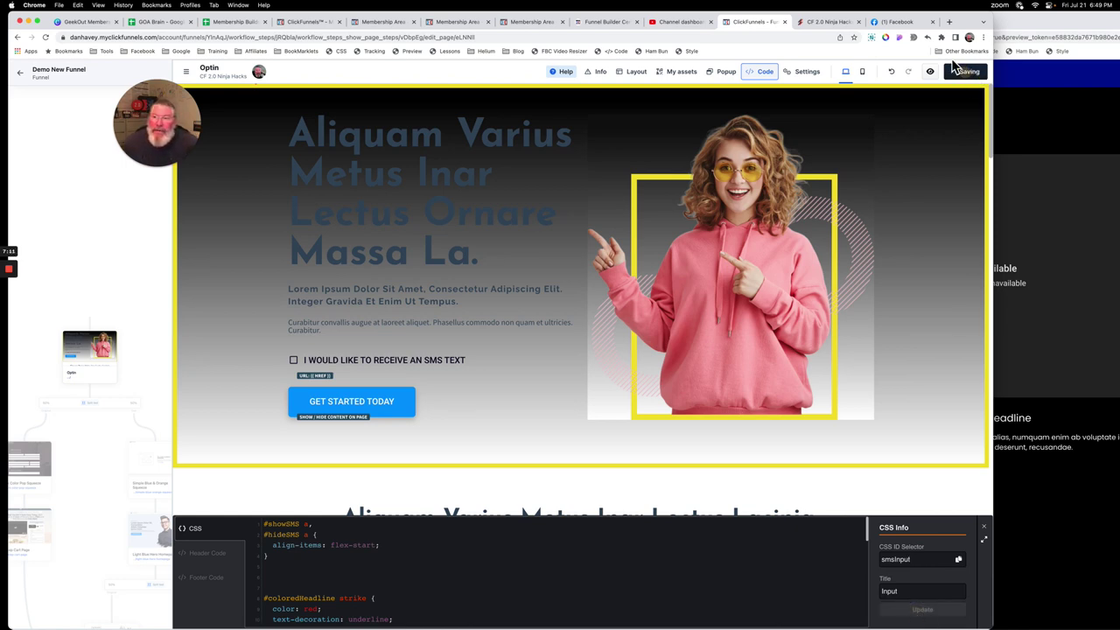
pyautogui.click(822, 22)
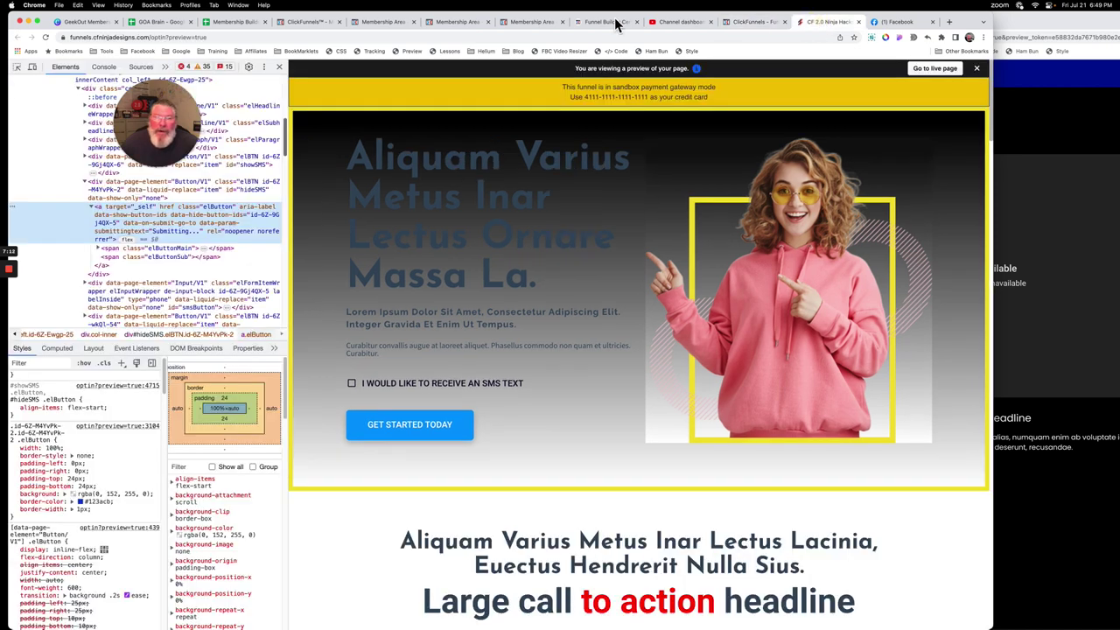
pyautogui.click(45, 37)
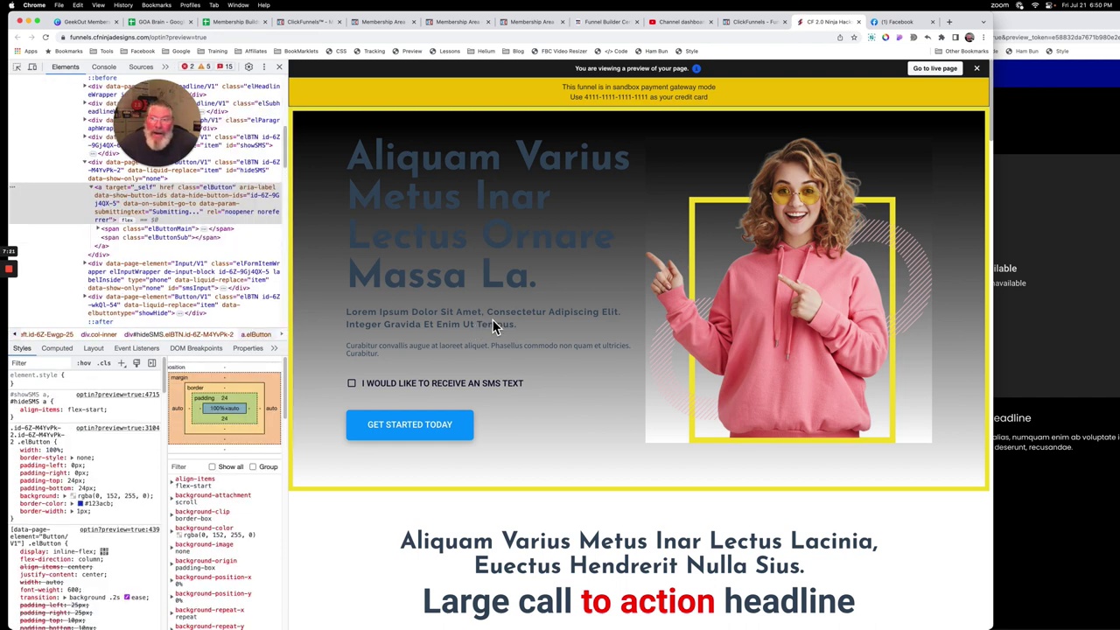
pyautogui.click(474, 384)
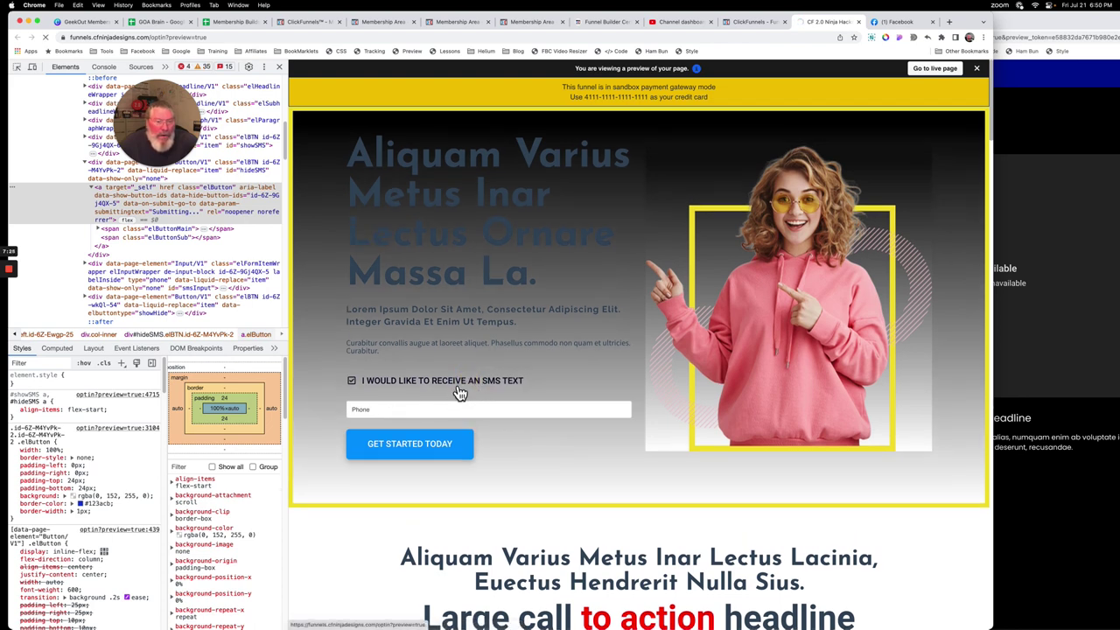
pyautogui.click(460, 391)
pyautogui.click(459, 390)
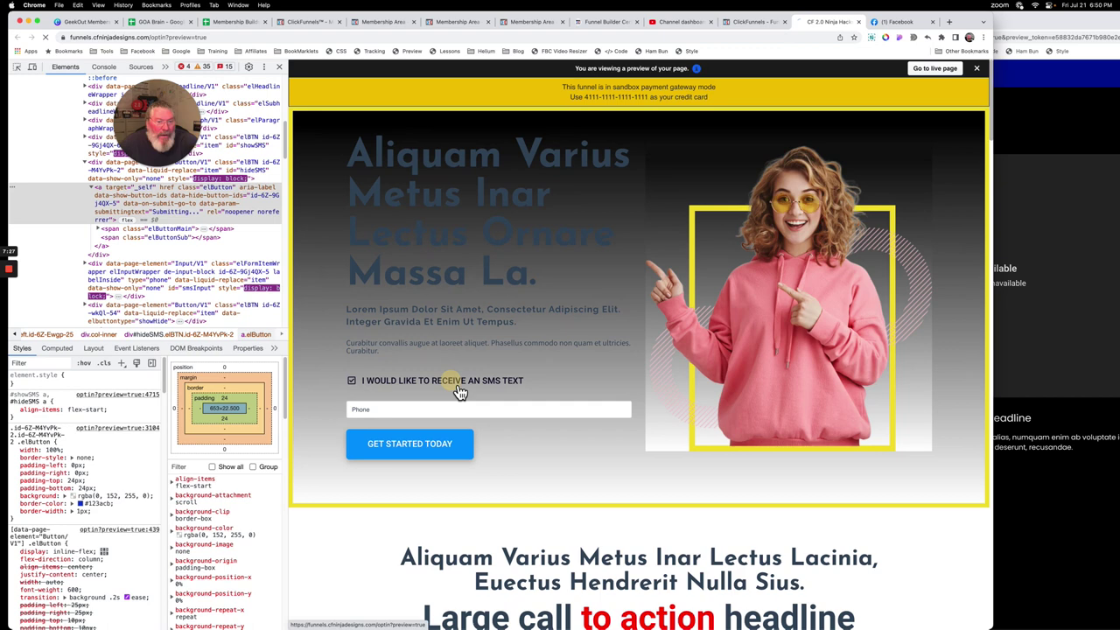
pyautogui.click(459, 390)
pyautogui.click(459, 390)
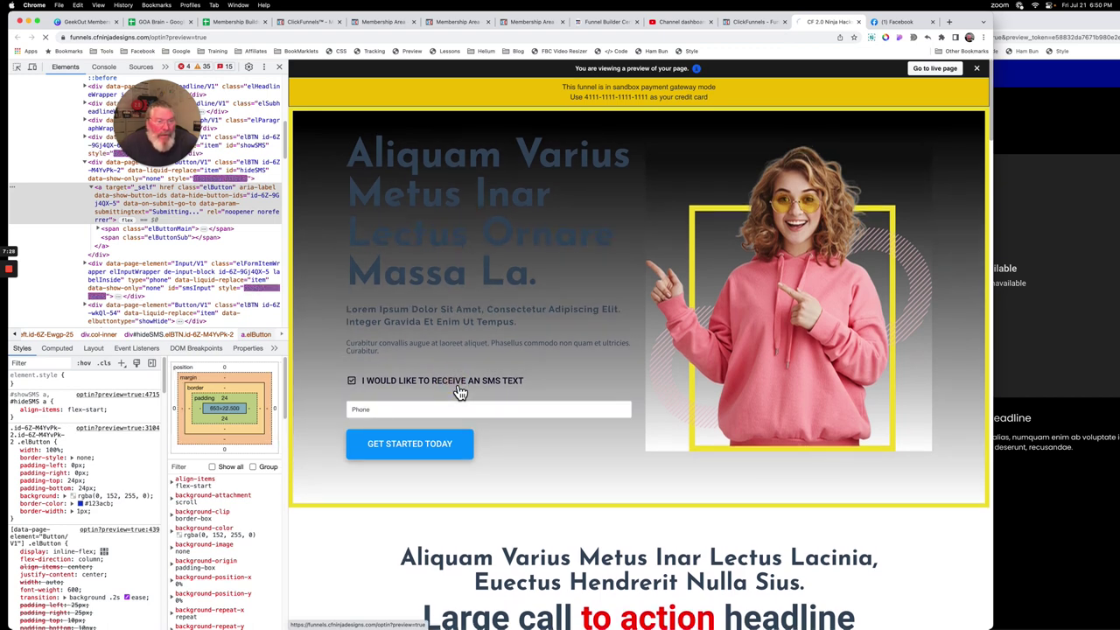
pyautogui.click(460, 390)
pyautogui.click(459, 390)
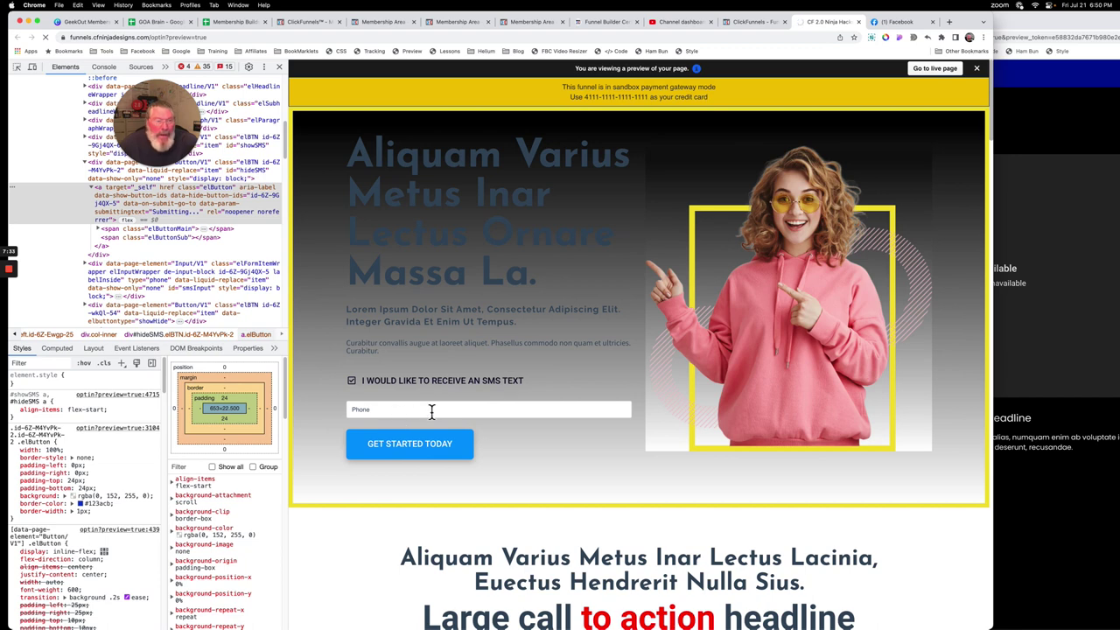
pyautogui.click(750, 22)
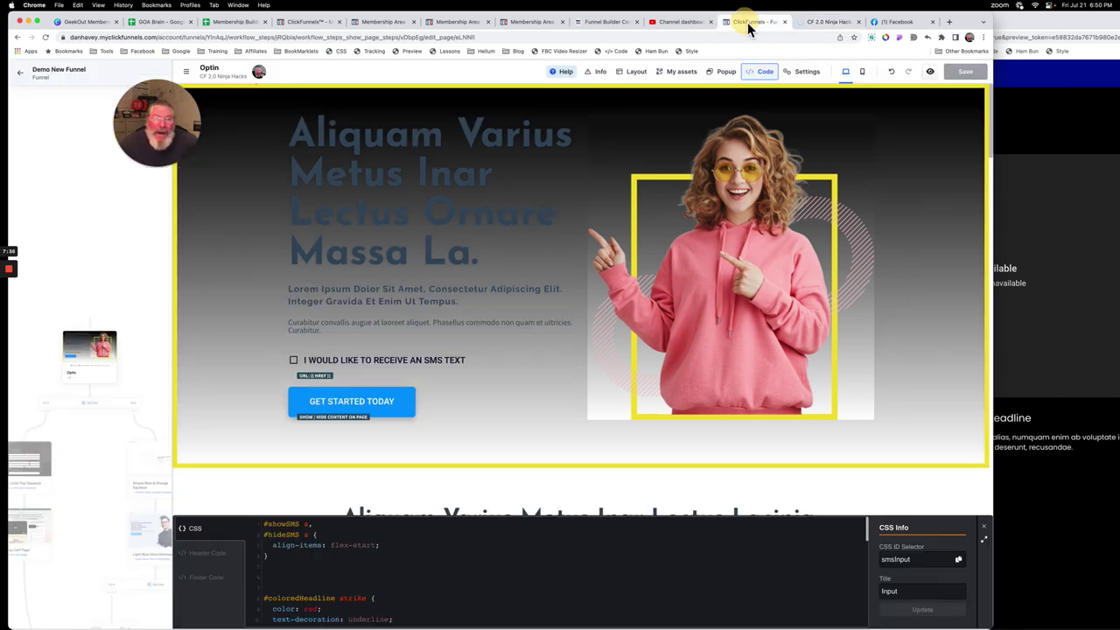
pyautogui.click(822, 22)
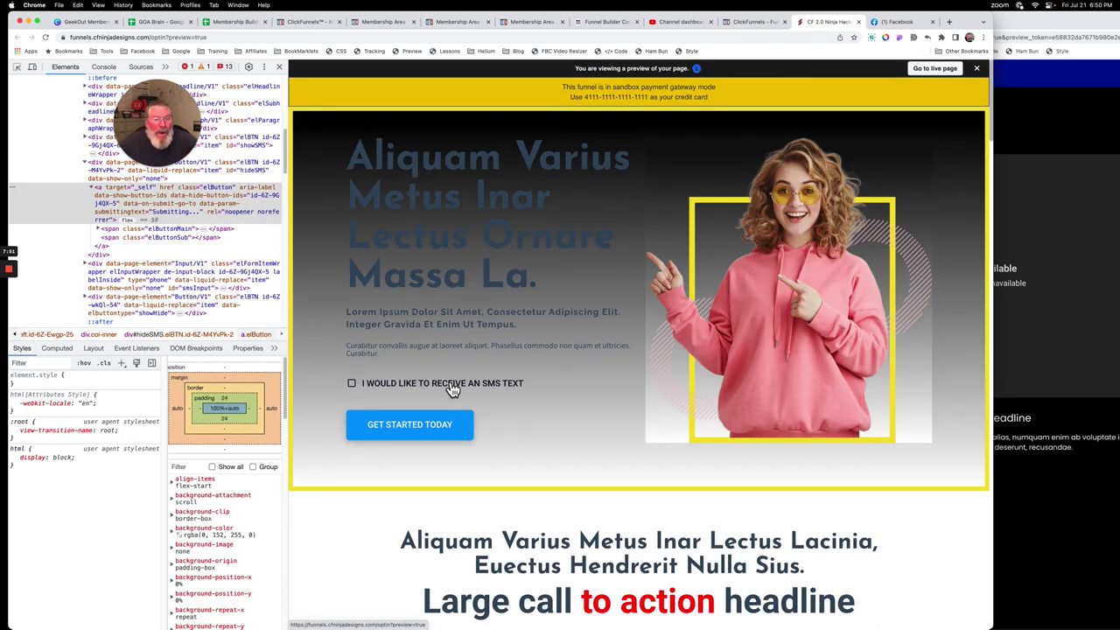
pyautogui.click(450, 387)
pyautogui.click(450, 390)
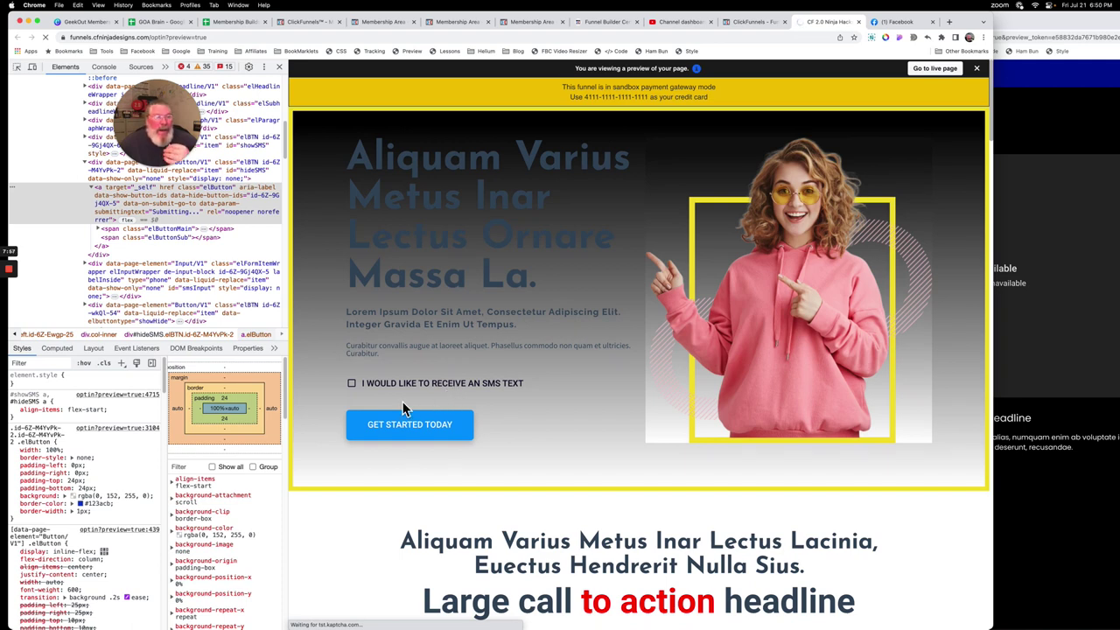
pyautogui.click(754, 22)
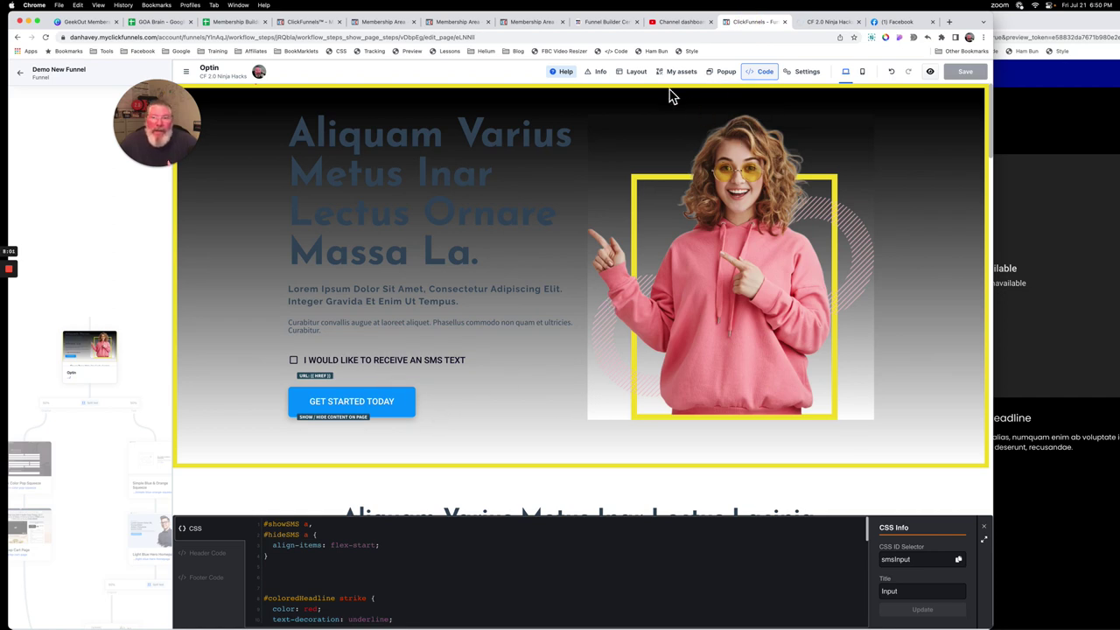
# Use the Layout tree to reveal and select the hidden Phone input below the SMS checkbox.
pyautogui.click(642, 79)
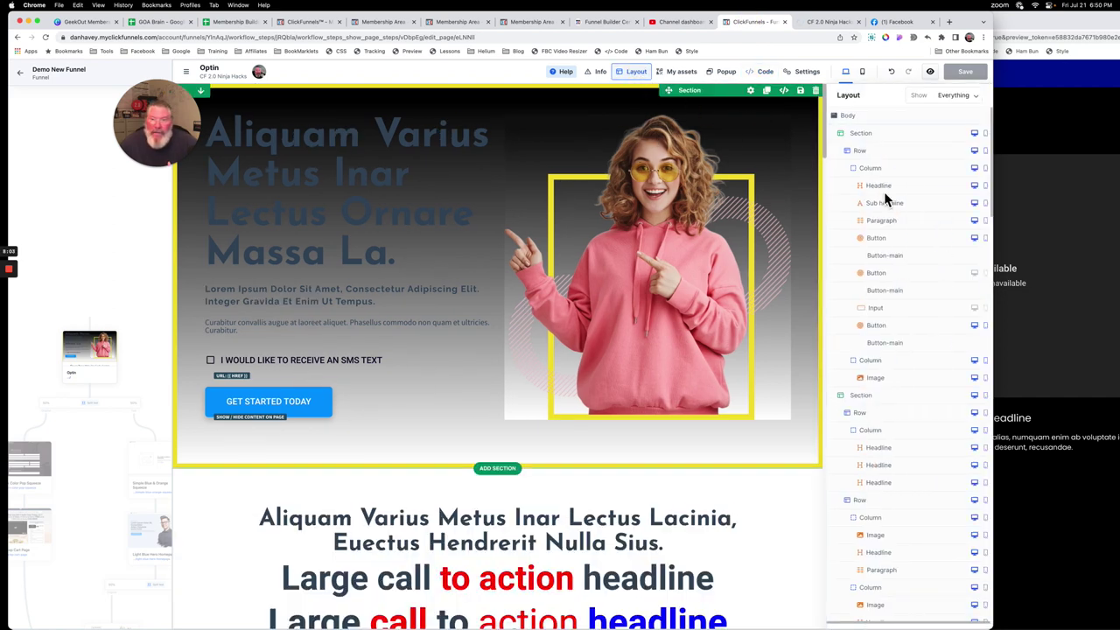
pyautogui.press('Escape')
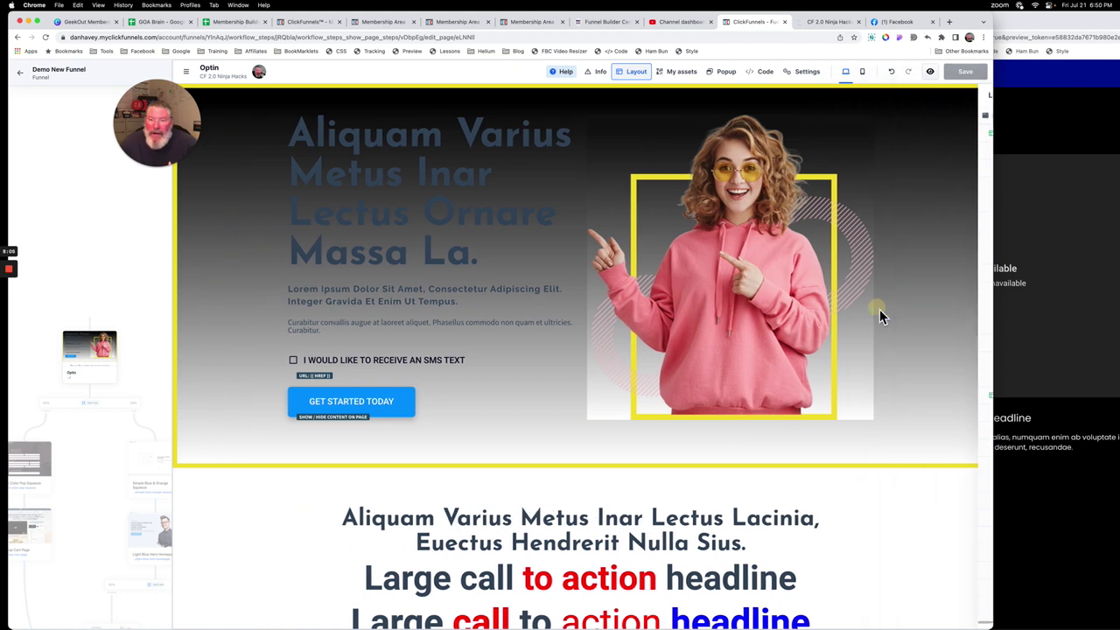
pyautogui.click(636, 72)
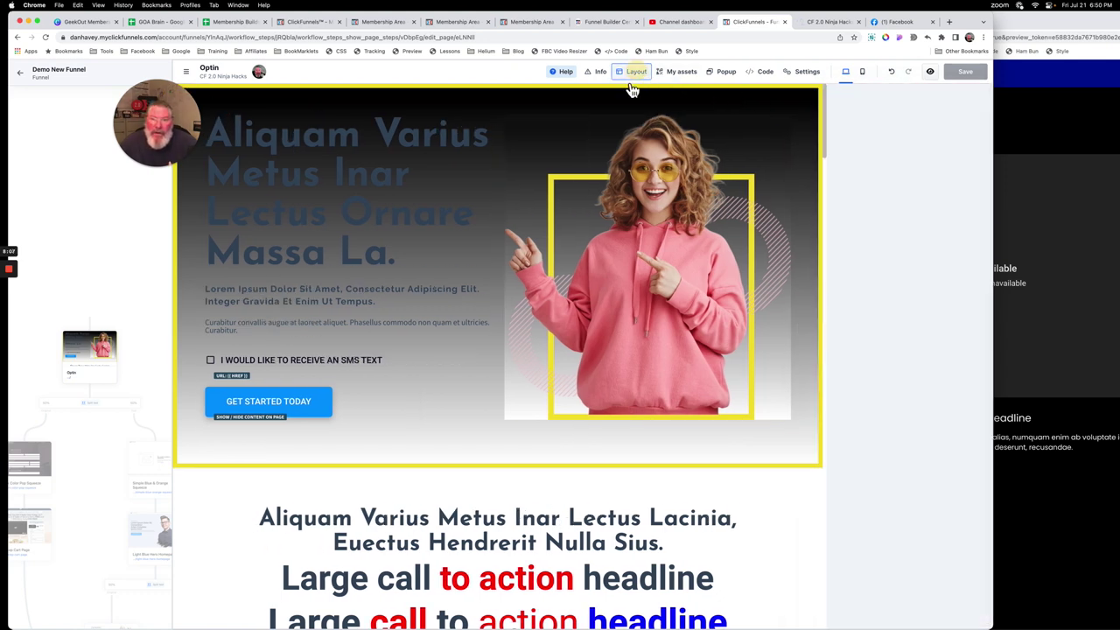
pyautogui.press('Escape')
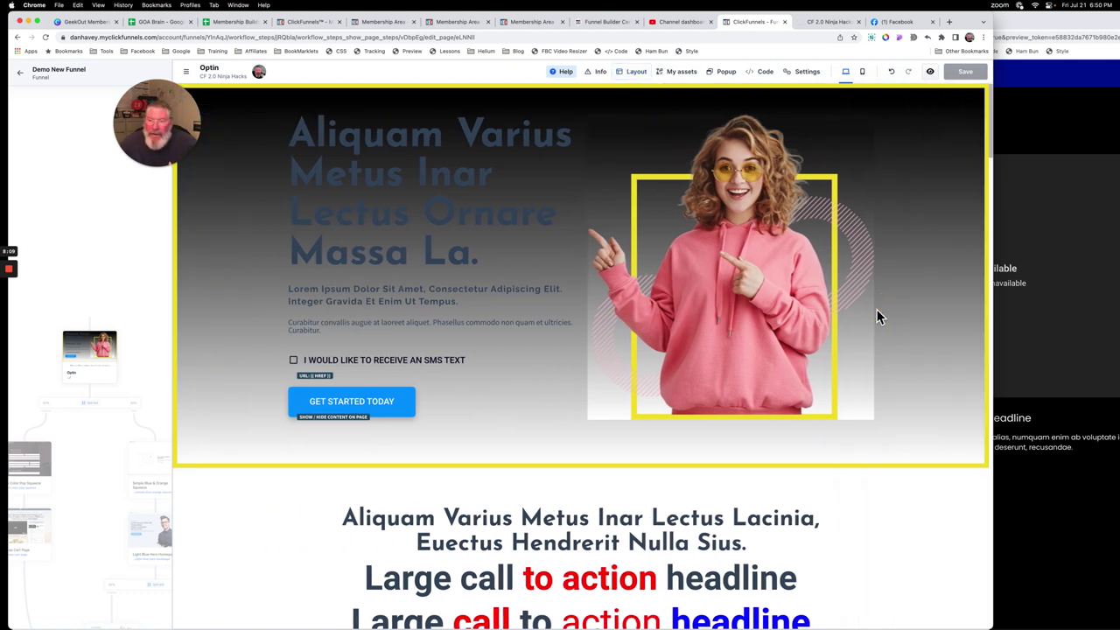
pyautogui.click(637, 72)
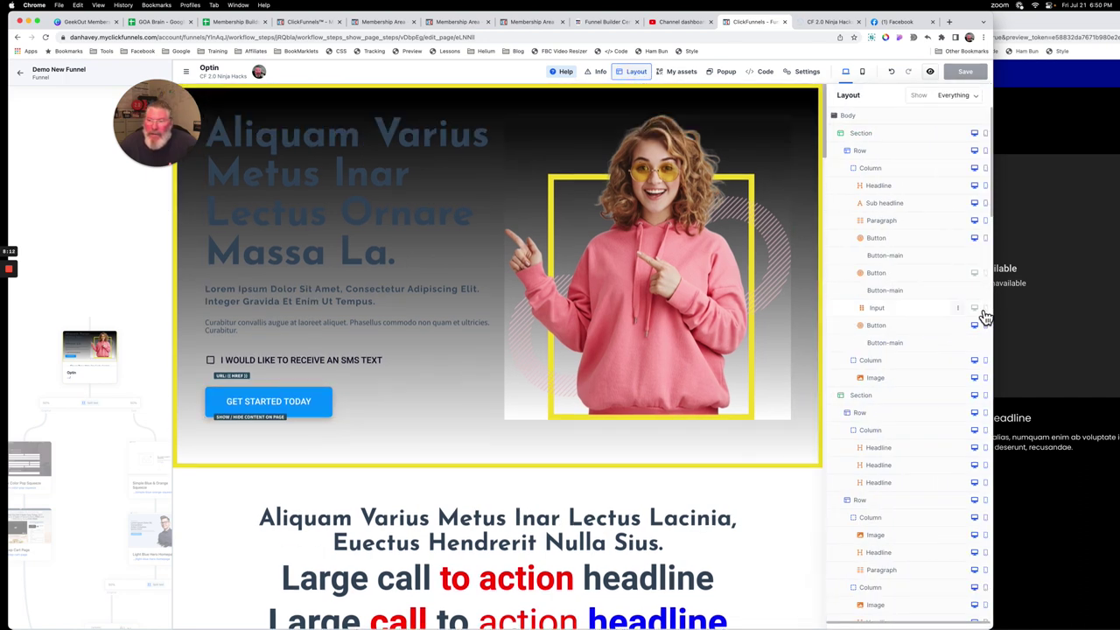
pyautogui.click(983, 310)
pyautogui.scroll(-2, 448, 380)
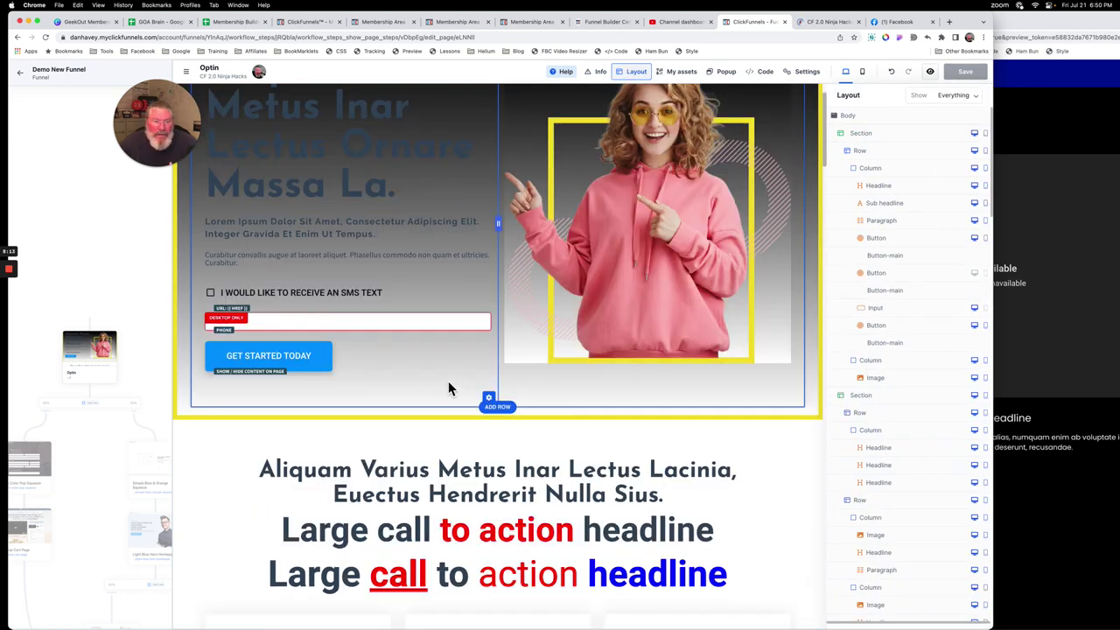
pyautogui.click(456, 336)
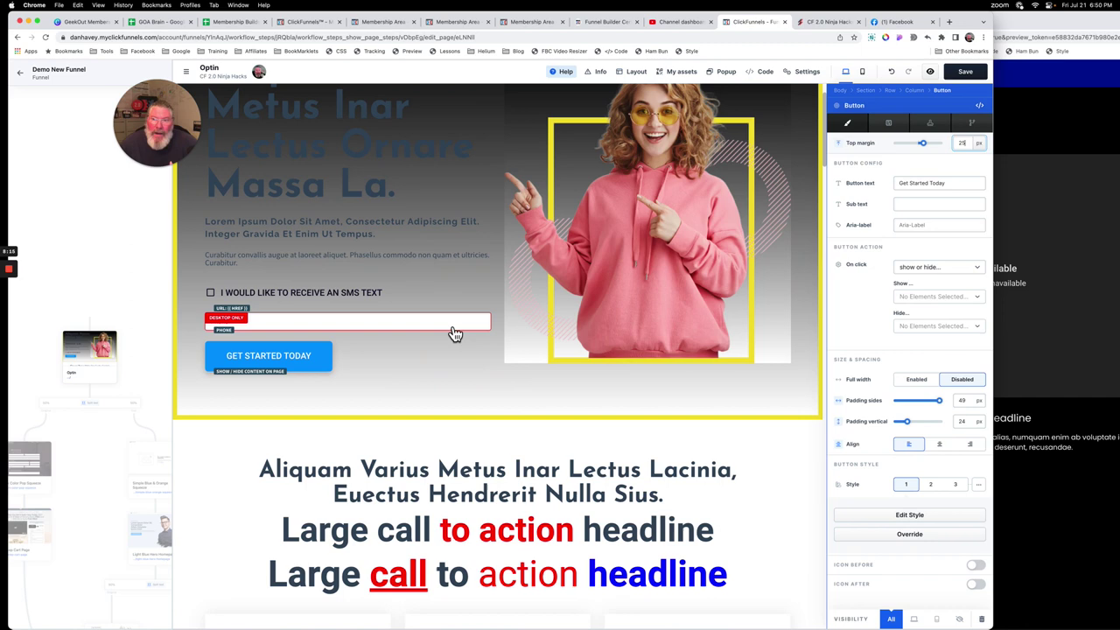
pyautogui.click(454, 331)
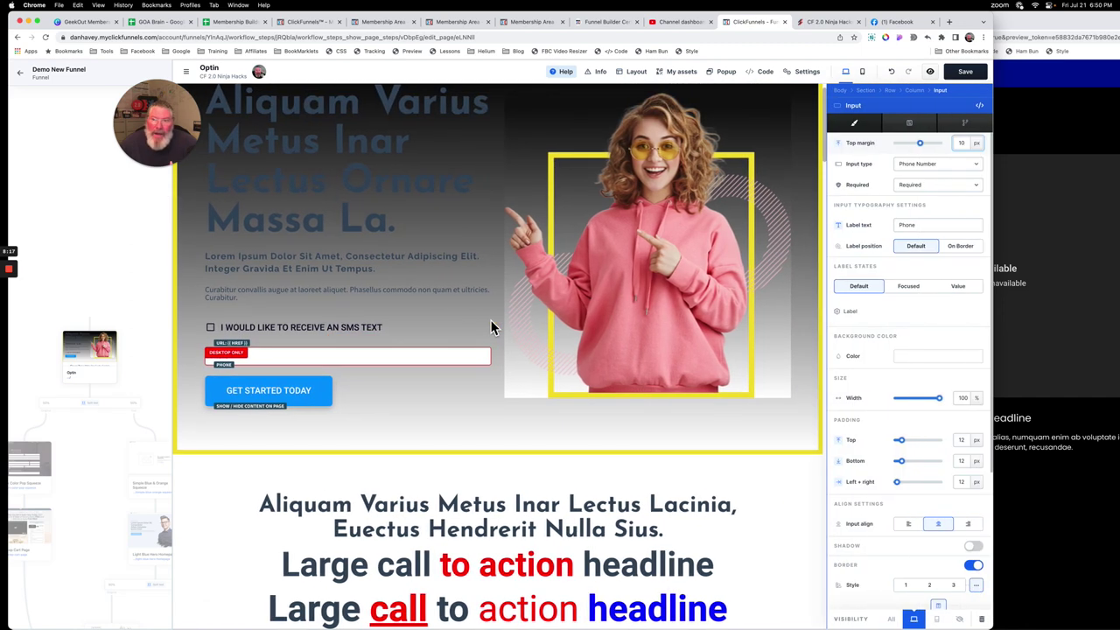
# Review the Phone input's Required dropdown, leaving the field required.
pyautogui.click(939, 184)
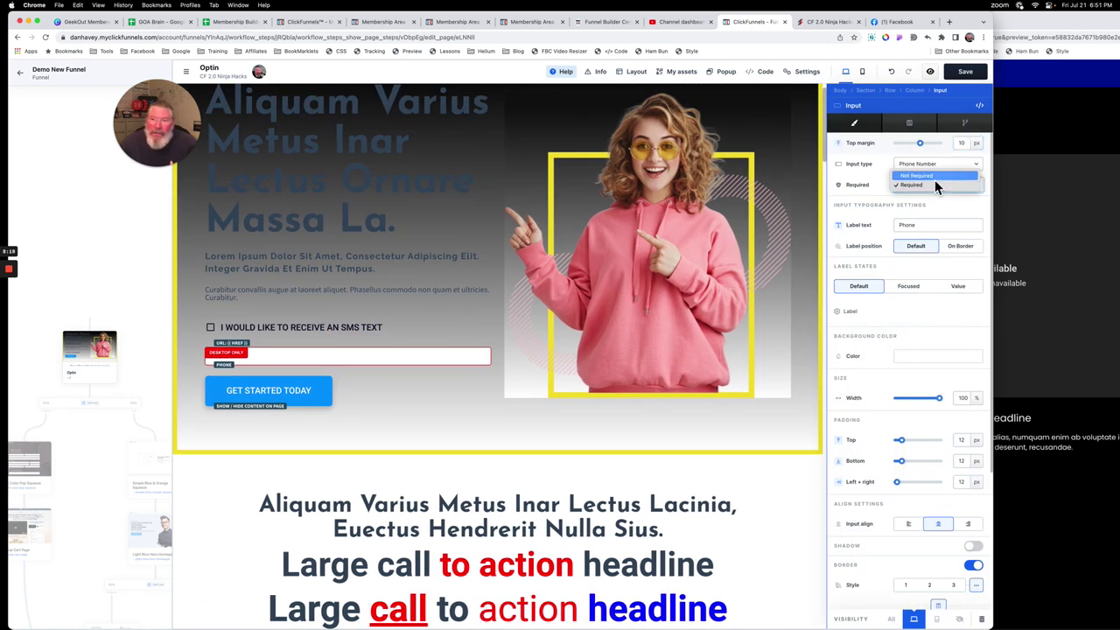
pyautogui.click(934, 182)
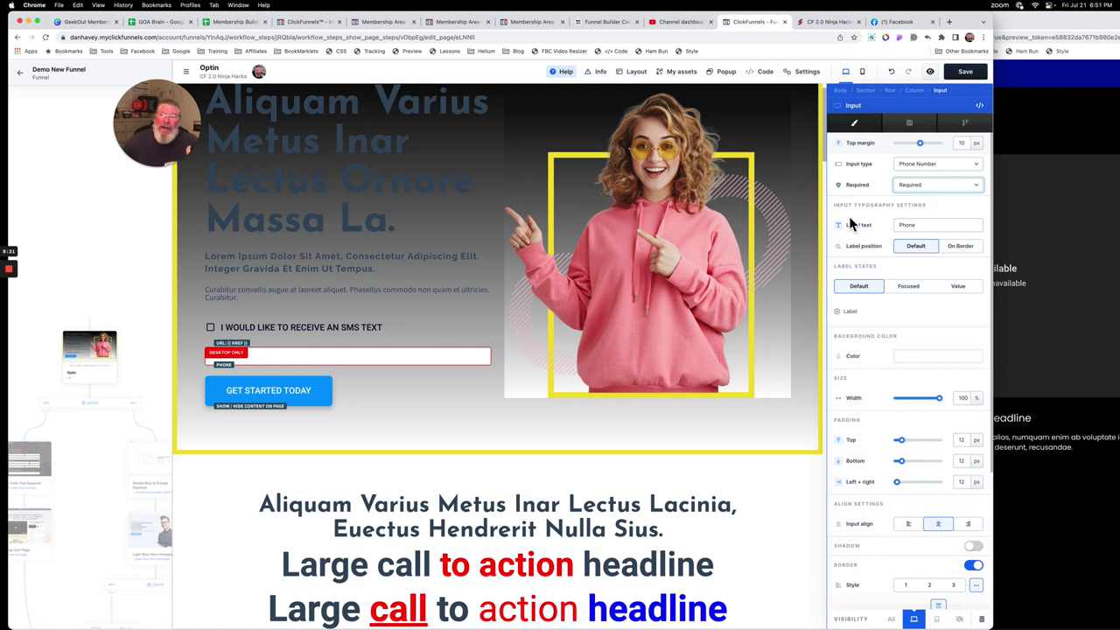
pyautogui.click(919, 185)
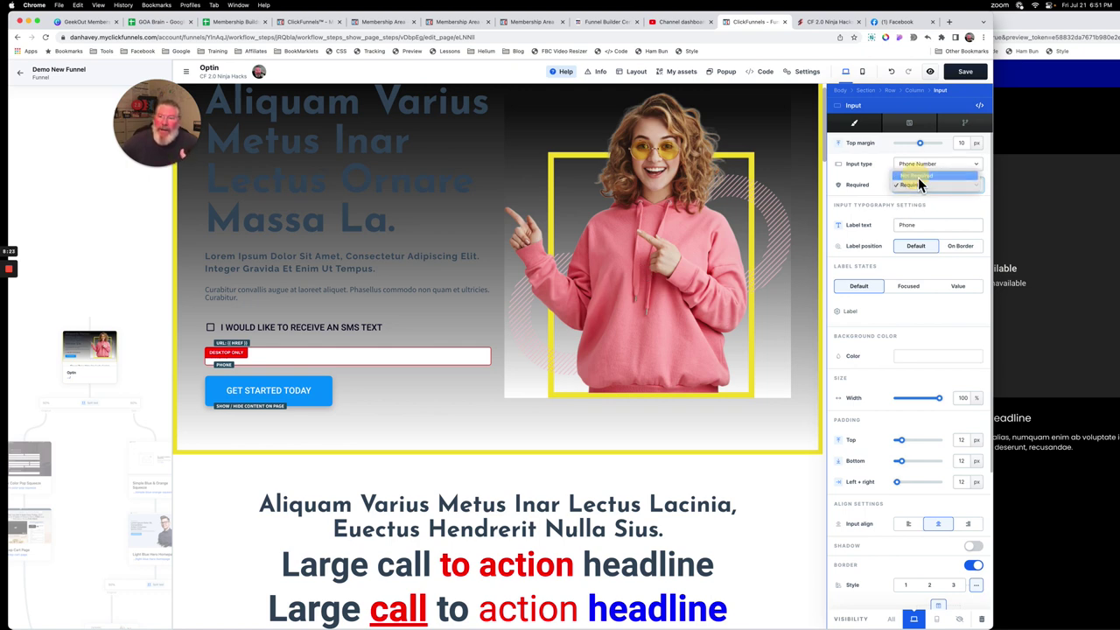
pyautogui.click(918, 184)
pyautogui.click(918, 187)
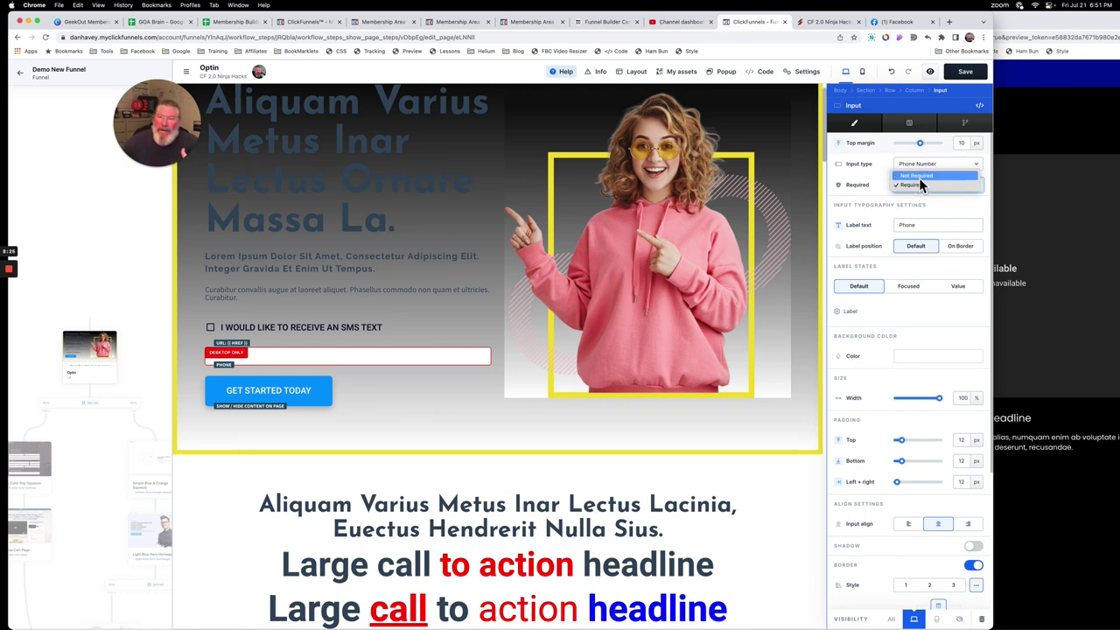
pyautogui.click(919, 185)
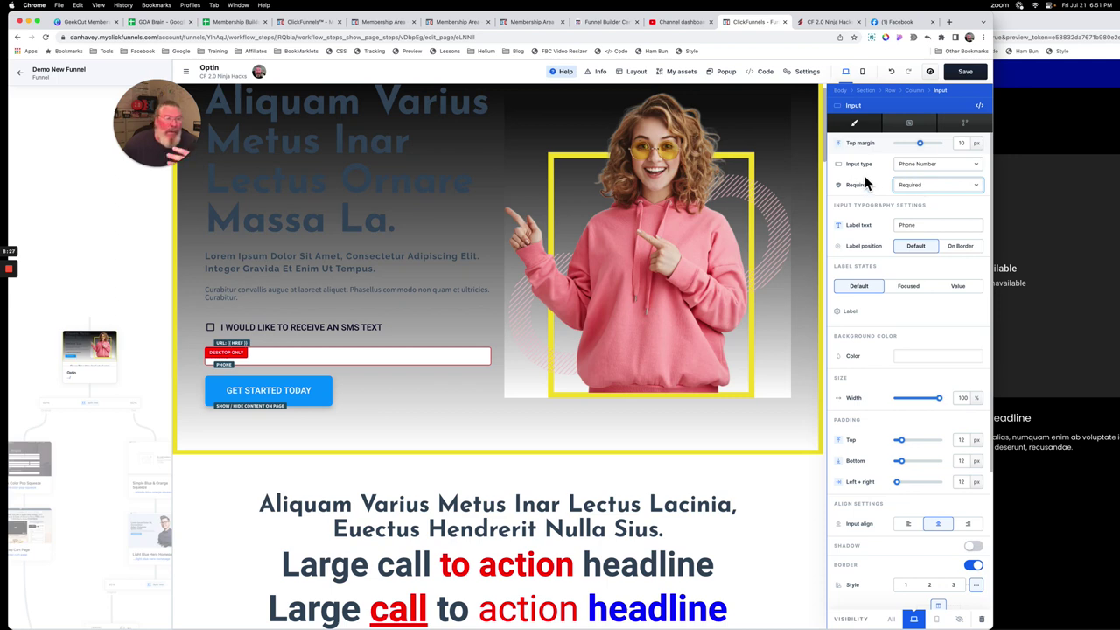